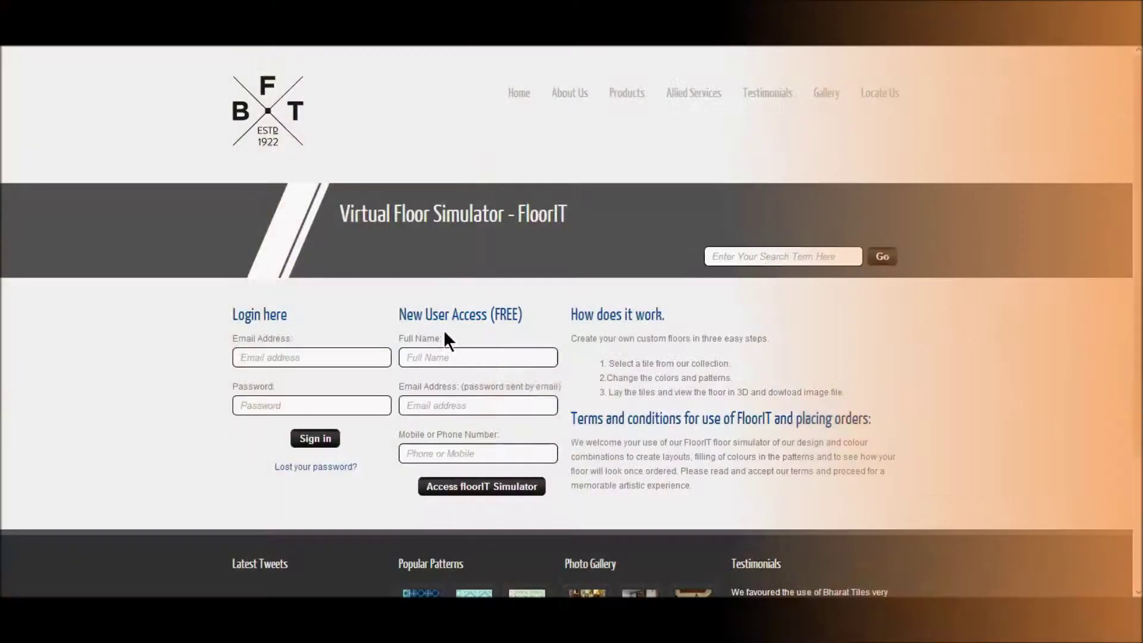
Step: Enter the new user's full name, e-mail address and mobile number, then submit the access request
{"action": "left_click", "coordinate": [444, 356]}
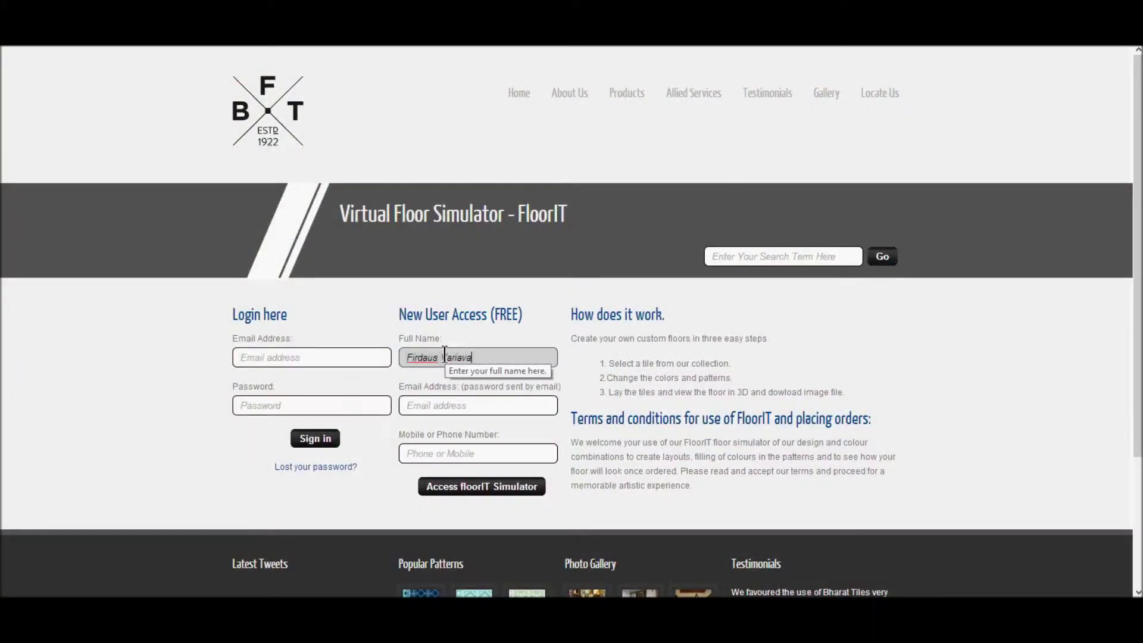
{"action": "key", "text": "Tab"}
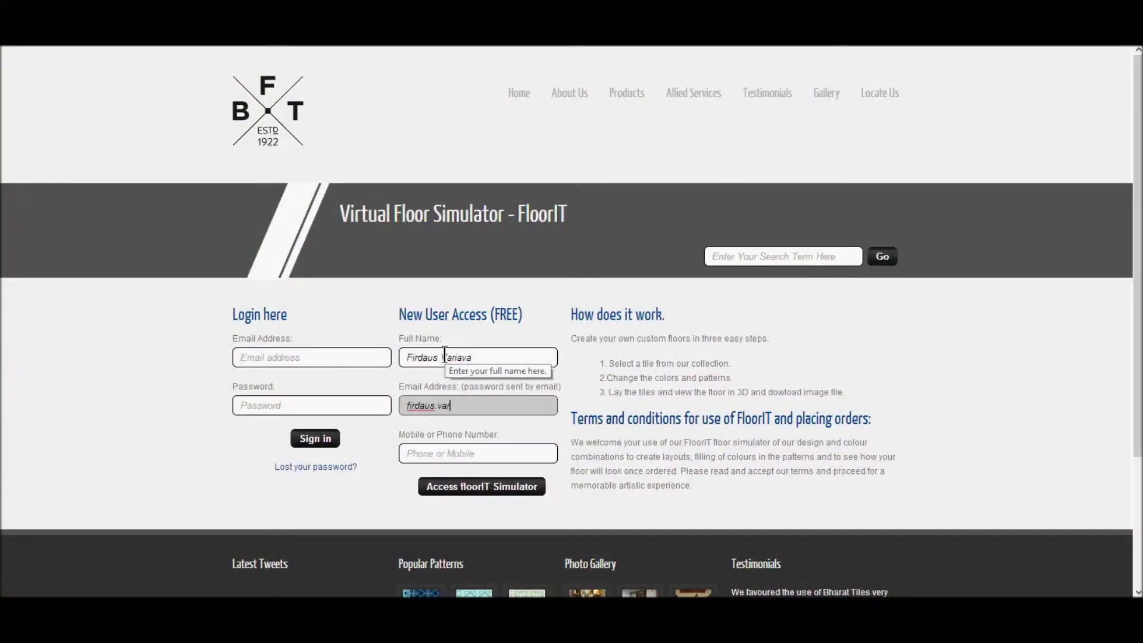
{"action": "key", "text": "Tab"}
{"action": "type", "text": "810"}
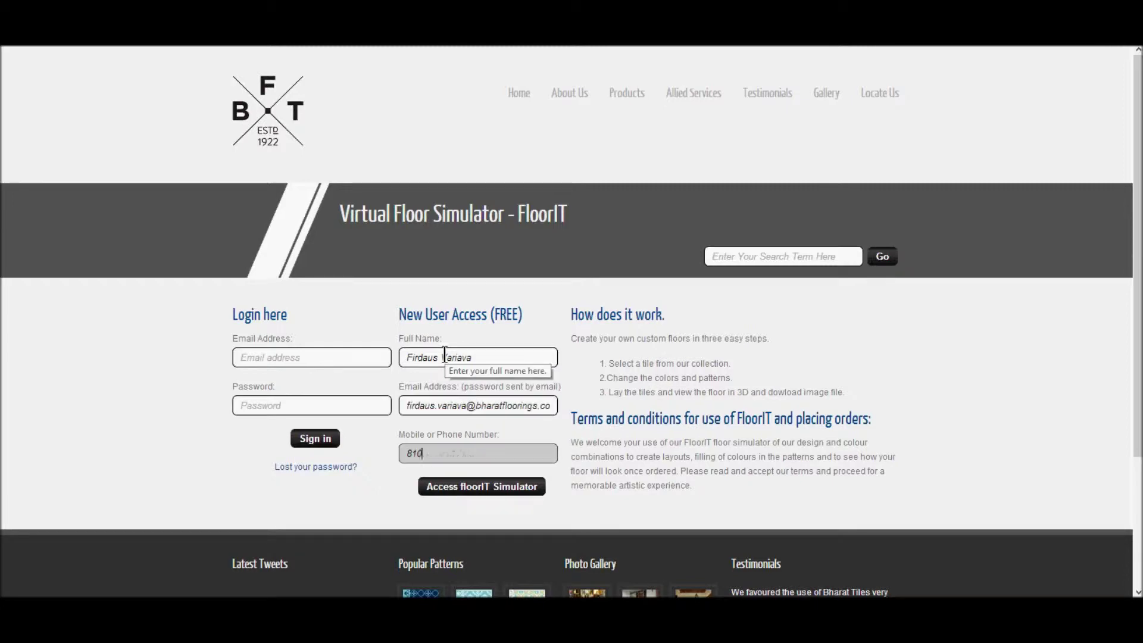
{"action": "left_click", "coordinate": [476, 486]}
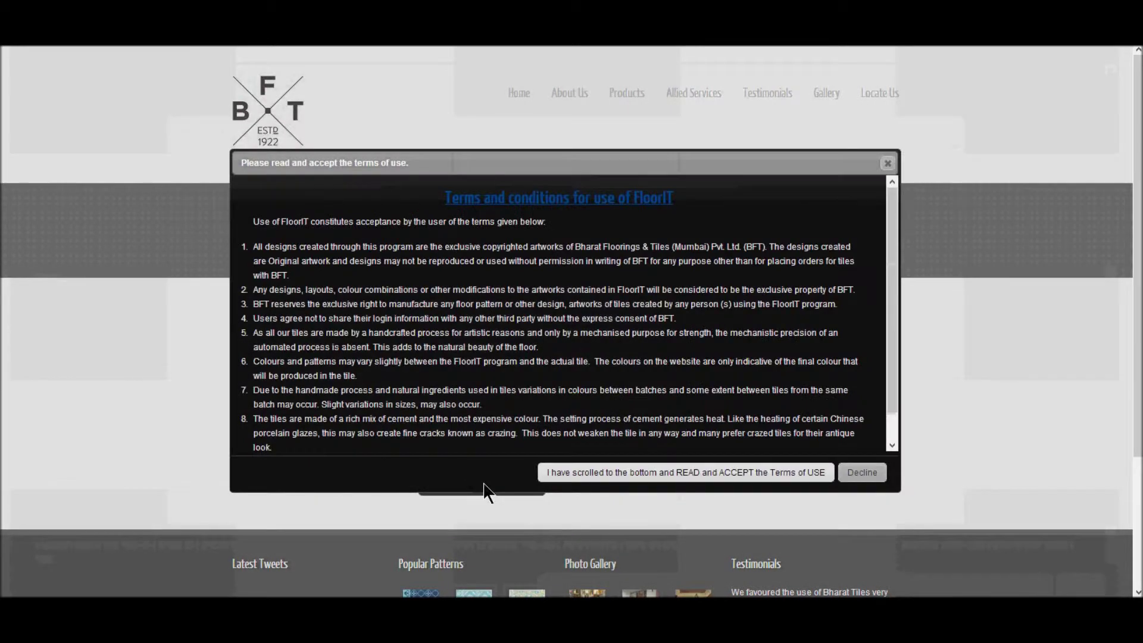
Step: Accept the terms of use and re-enter the emailed password to sign in
{"action": "left_click", "coordinate": [610, 472]}
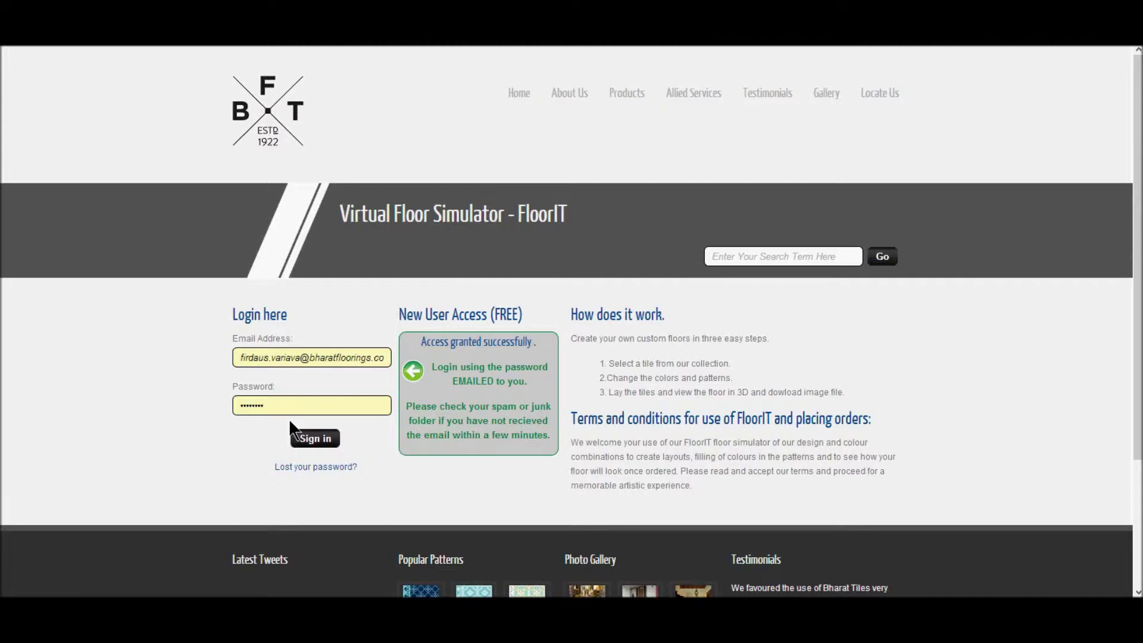
{"action": "key", "text": "BackSpace"}
{"action": "key", "text": "BackSpace"}
{"action": "key", "text": "BackSpace"}
{"action": "key", "text": "BackSpace"}
{"action": "key", "text": "BackSpace"}
{"action": "key", "text": "BackSpace"}
{"action": "key", "text": "BackSpace"}
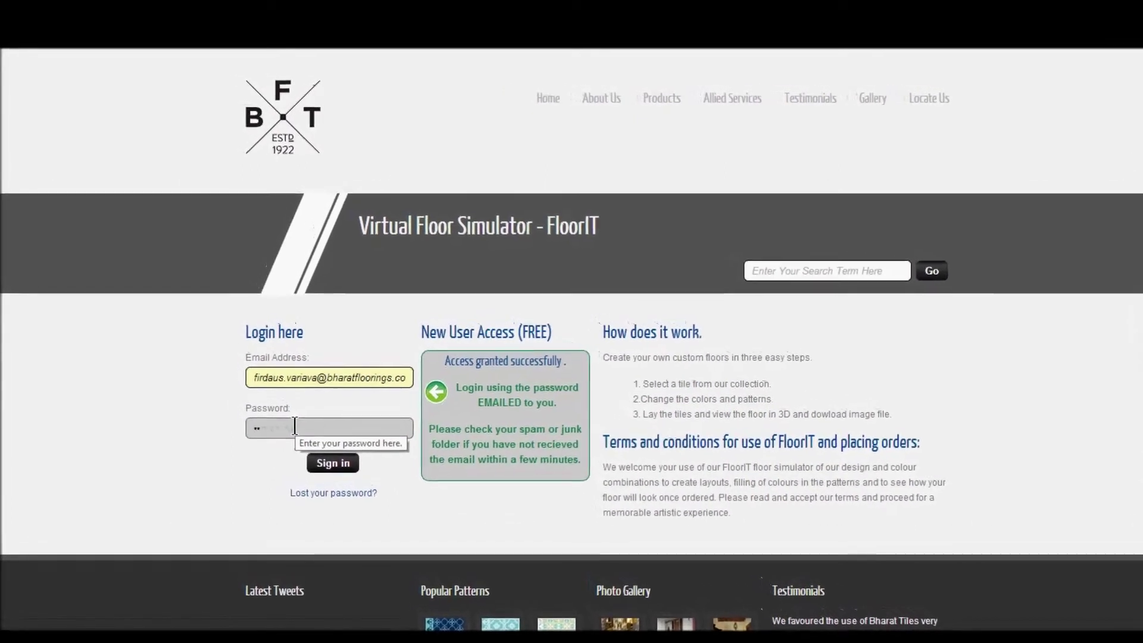
{"action": "type", "text": "•••••••"}
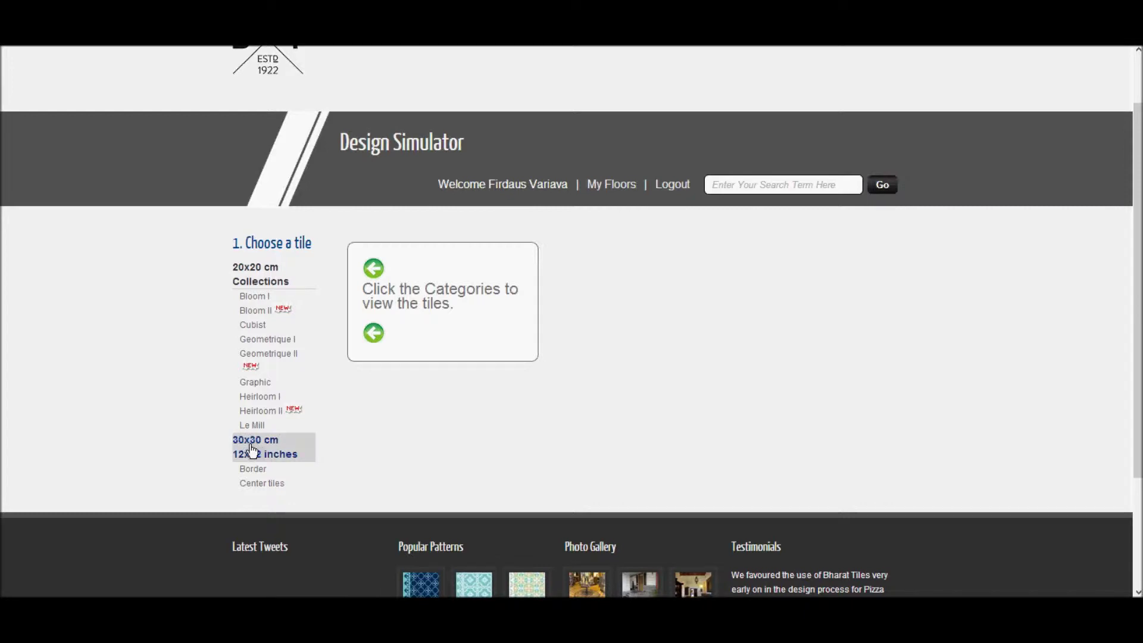
Step: Browse the 20x20 cm collections: Bloom I and II, Cubist, Geometrique I and II, Graphic, Heirloom I and II, and Le Mill
{"action": "left_click", "coordinate": [258, 297]}
{"action": "left_click", "coordinate": [258, 313]}
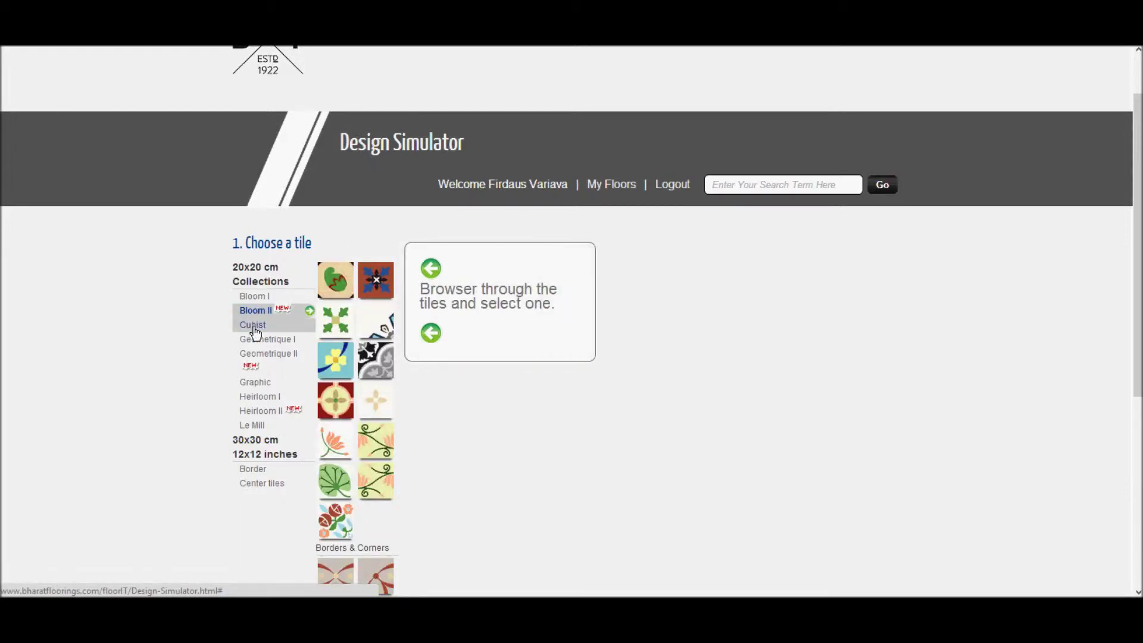
{"action": "left_click", "coordinate": [254, 326]}
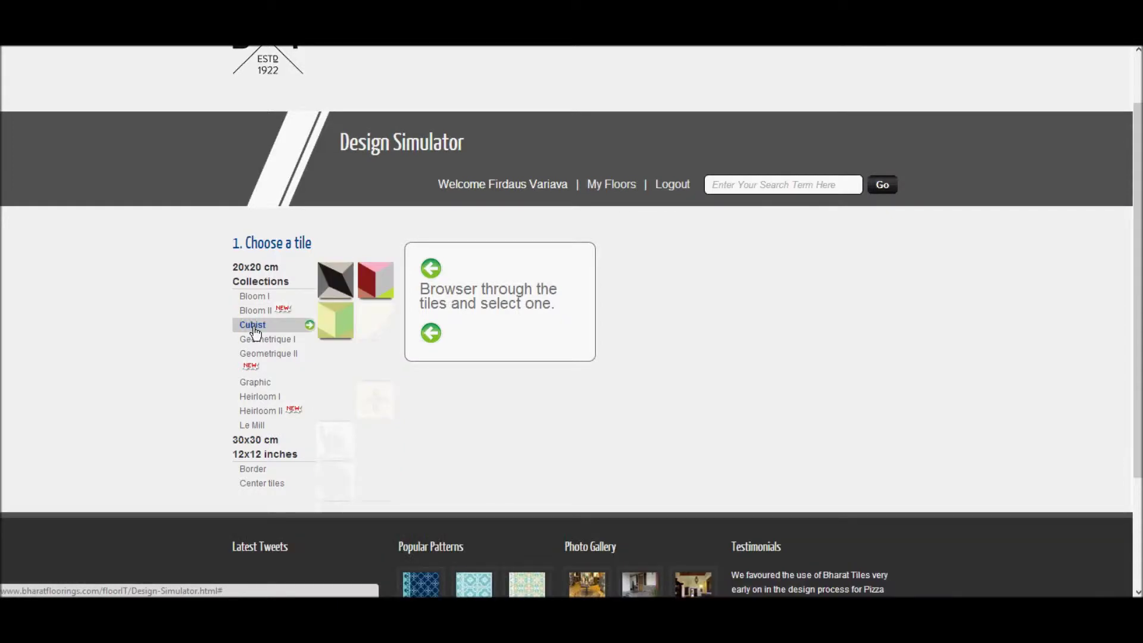
{"action": "left_click", "coordinate": [253, 340]}
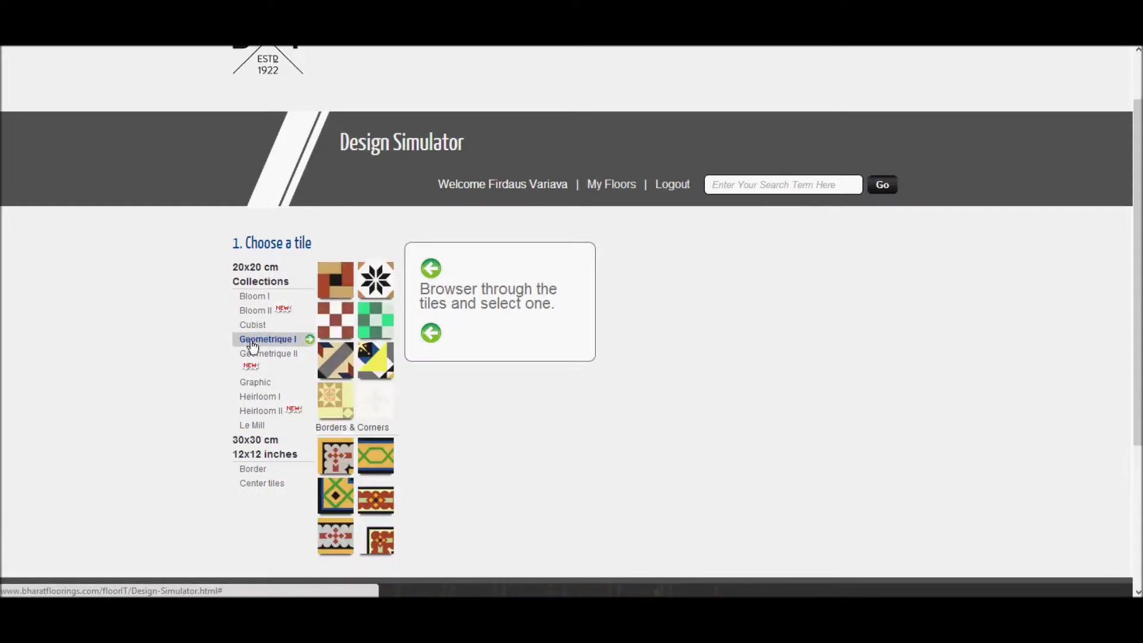
{"action": "left_click", "coordinate": [252, 359]}
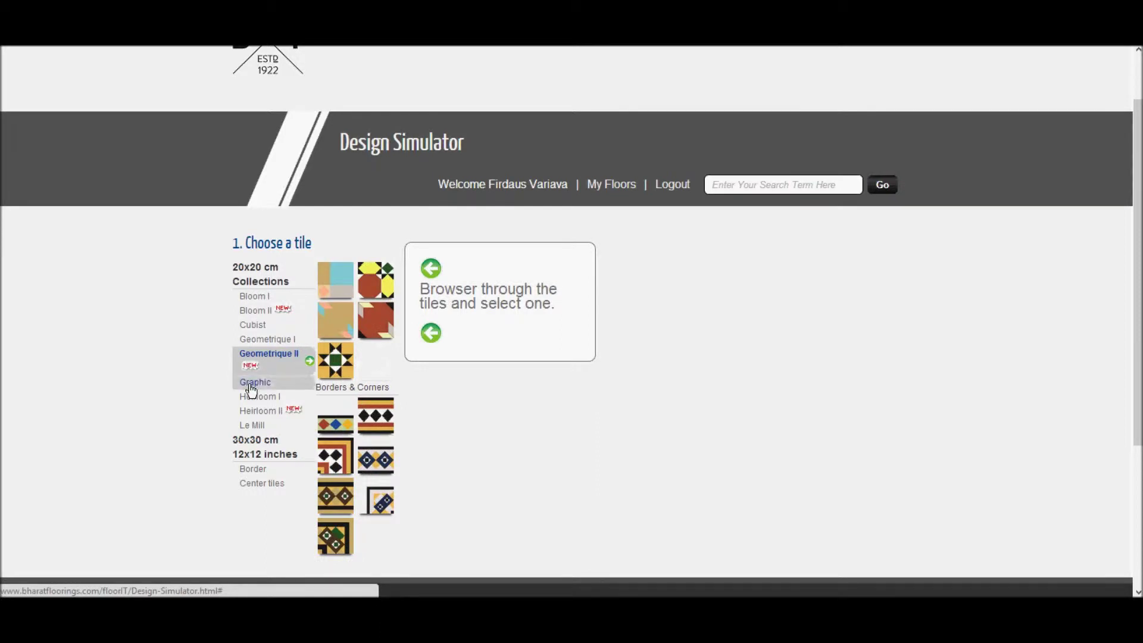
{"action": "left_click", "coordinate": [251, 384]}
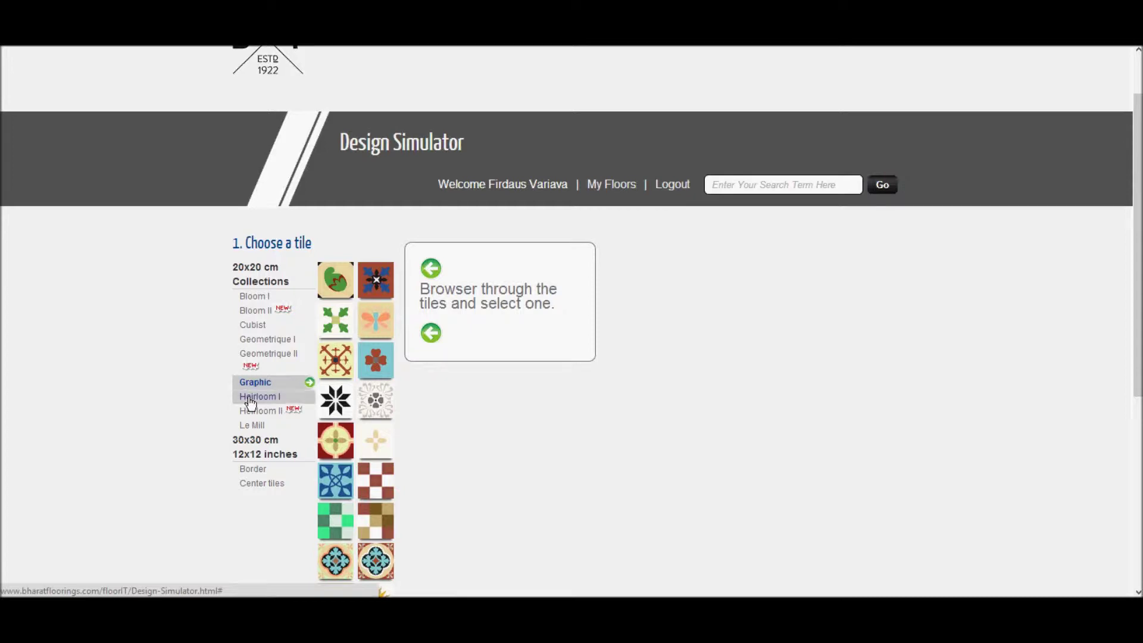
{"action": "left_click", "coordinate": [251, 398]}
{"action": "left_click", "coordinate": [250, 413]}
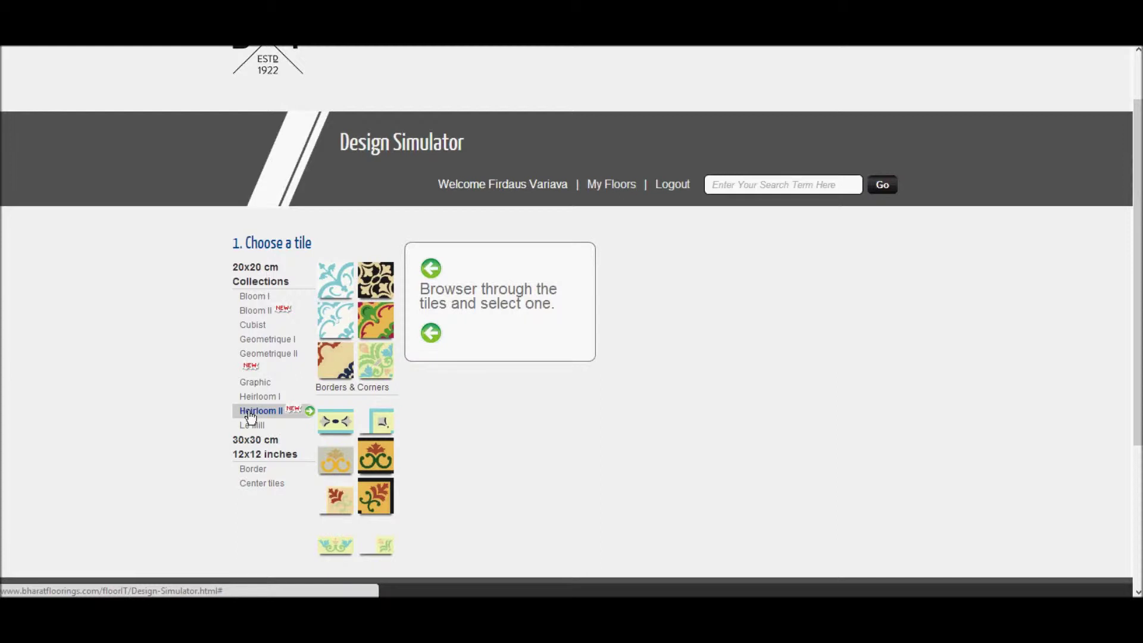
{"action": "left_click", "coordinate": [250, 426]}
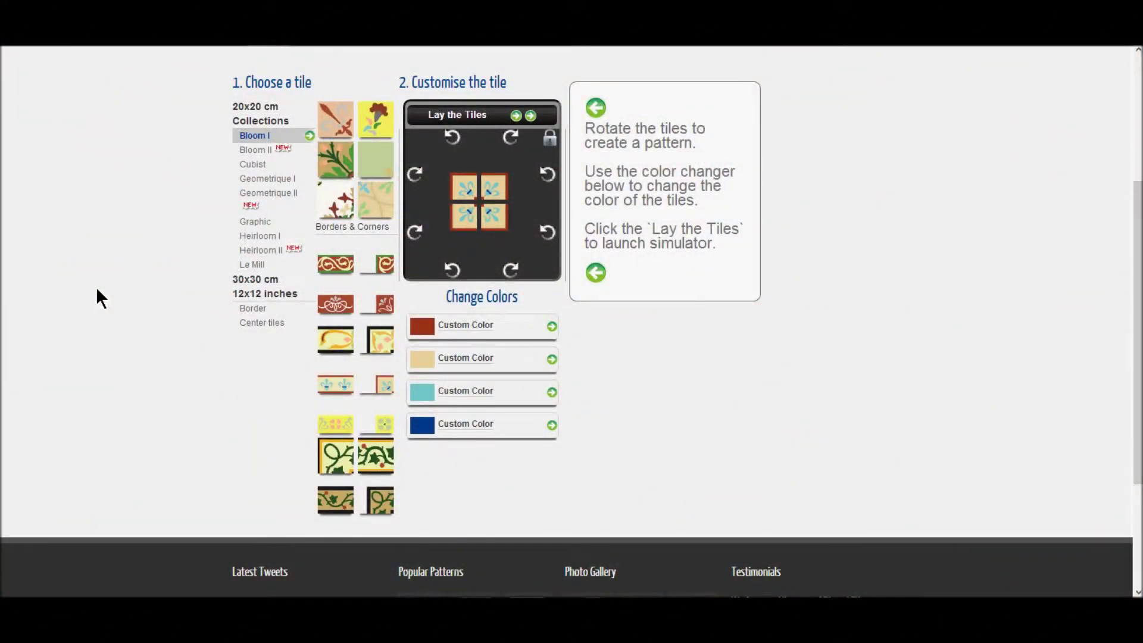
Step: Preview the Bloom I fleur, fleur-de-lis border and corner tiles, then load Le Mill's Piazza tile
{"action": "left_click", "coordinate": [344, 132]}
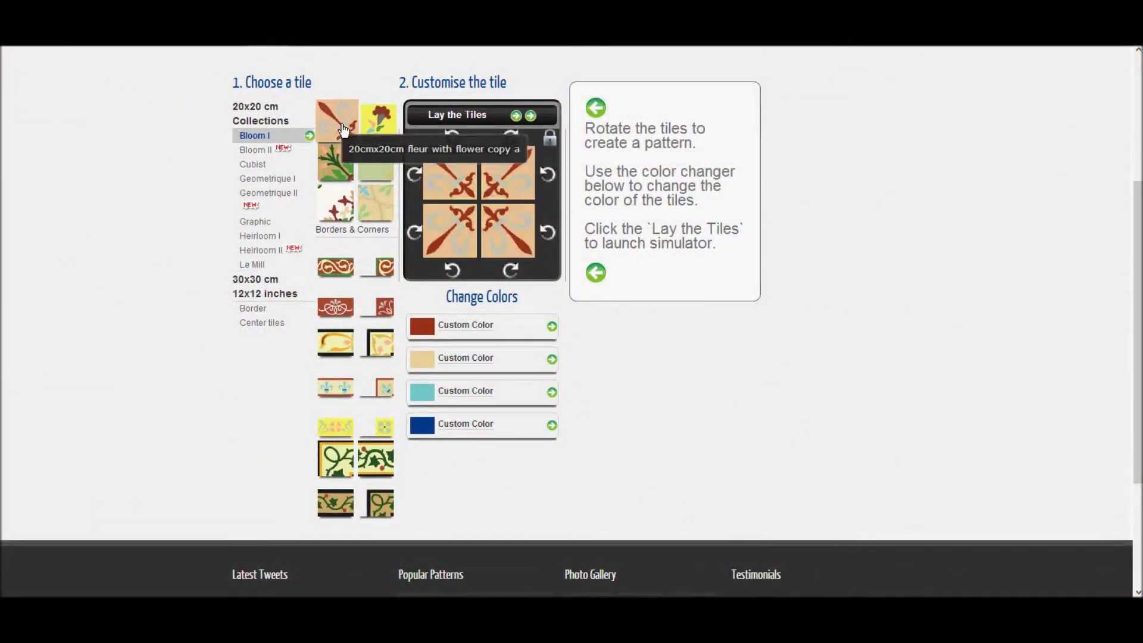
{"action": "left_click", "coordinate": [341, 387]}
{"action": "left_click", "coordinate": [385, 390]}
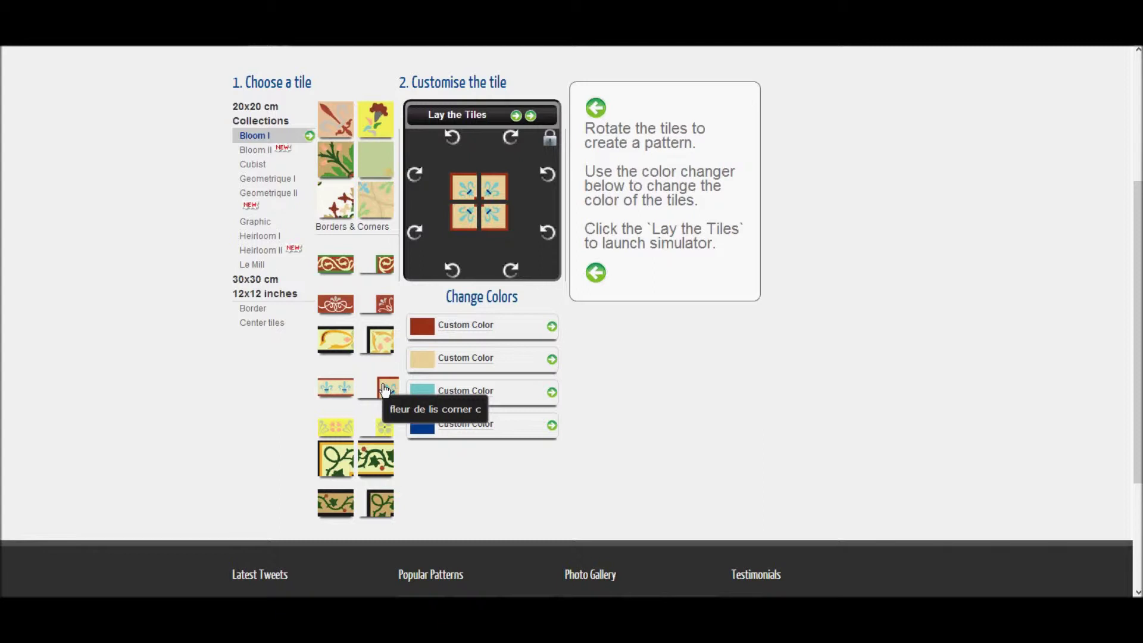
{"action": "left_click", "coordinate": [254, 268]}
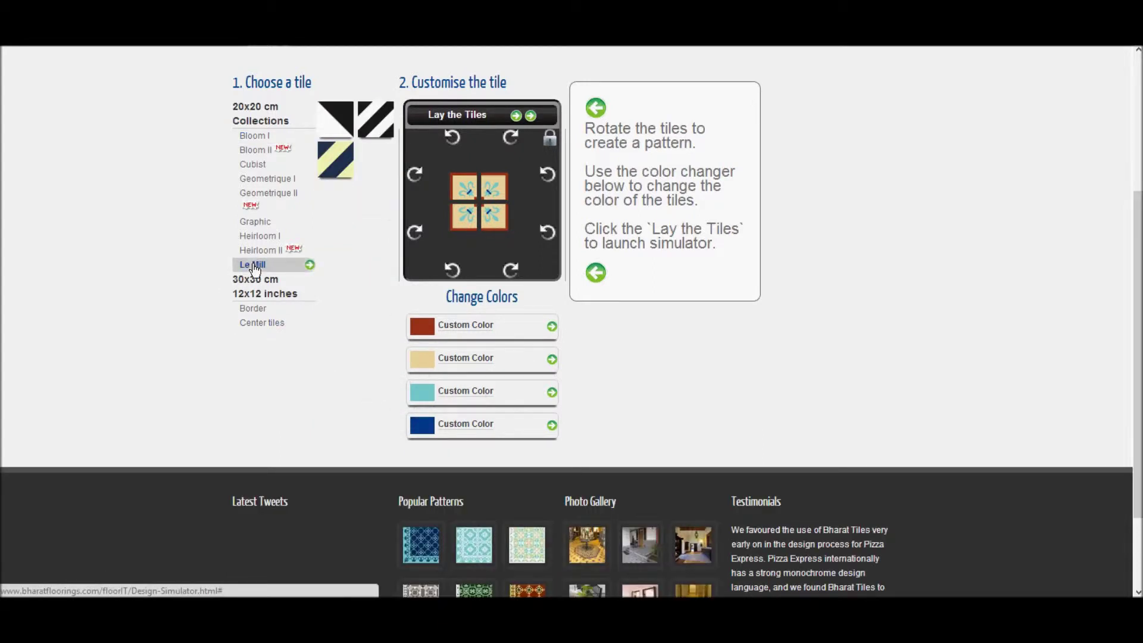
{"action": "left_click", "coordinate": [330, 159]}
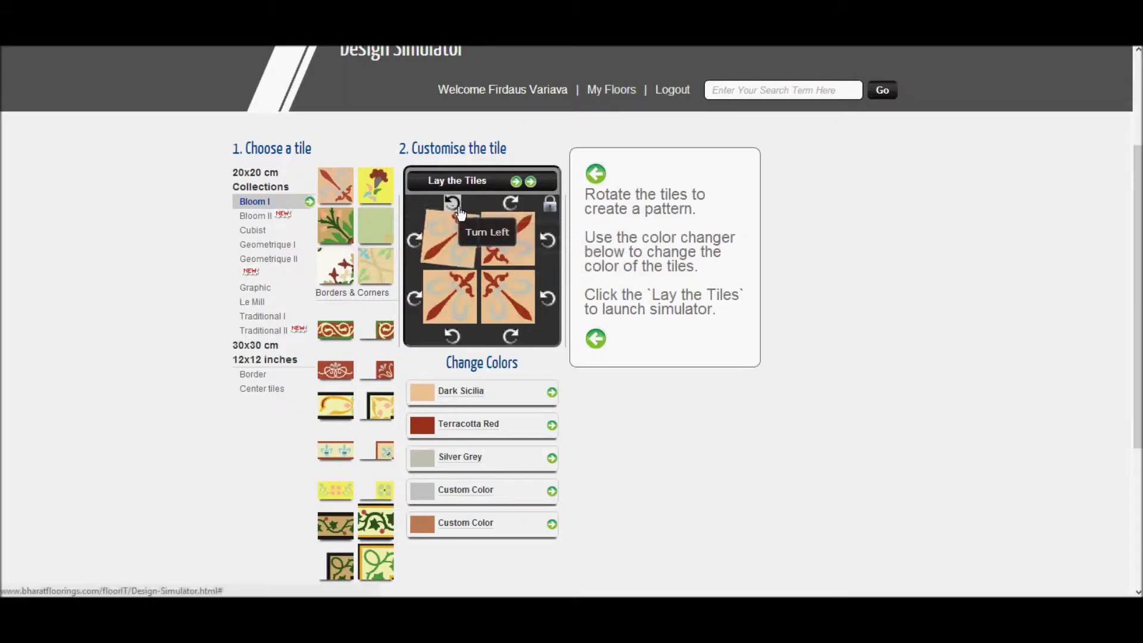
Step: Rotate the fleur tiles to face the same way and change Dark Sicilia to White
{"action": "left_click", "coordinate": [514, 203]}
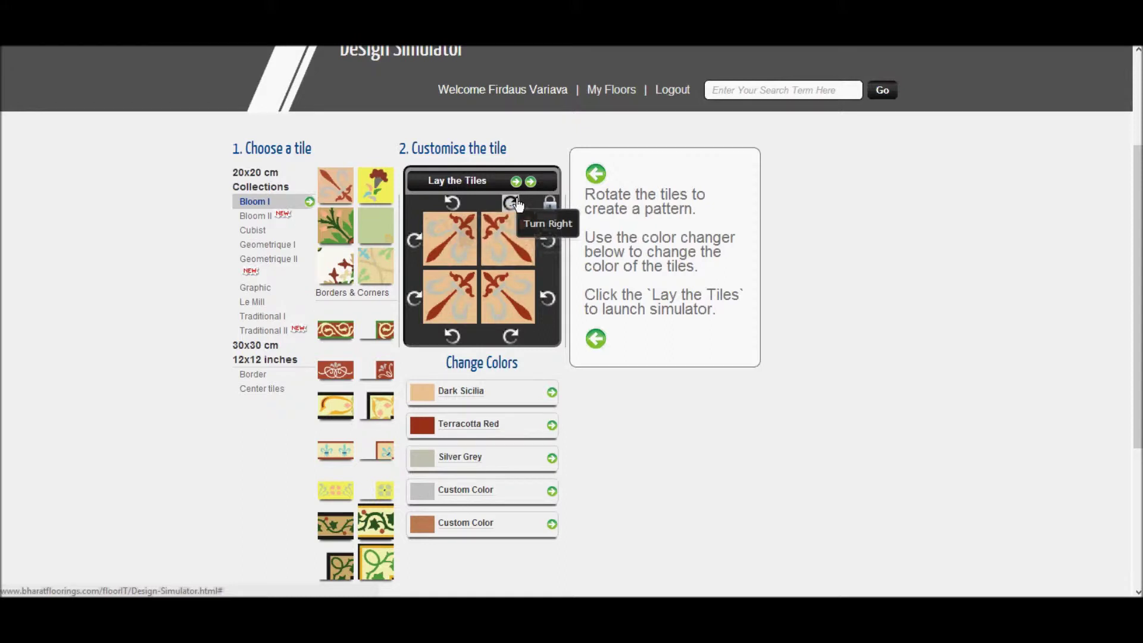
{"action": "left_click", "coordinate": [546, 299]}
{"action": "left_click", "coordinate": [546, 299]}
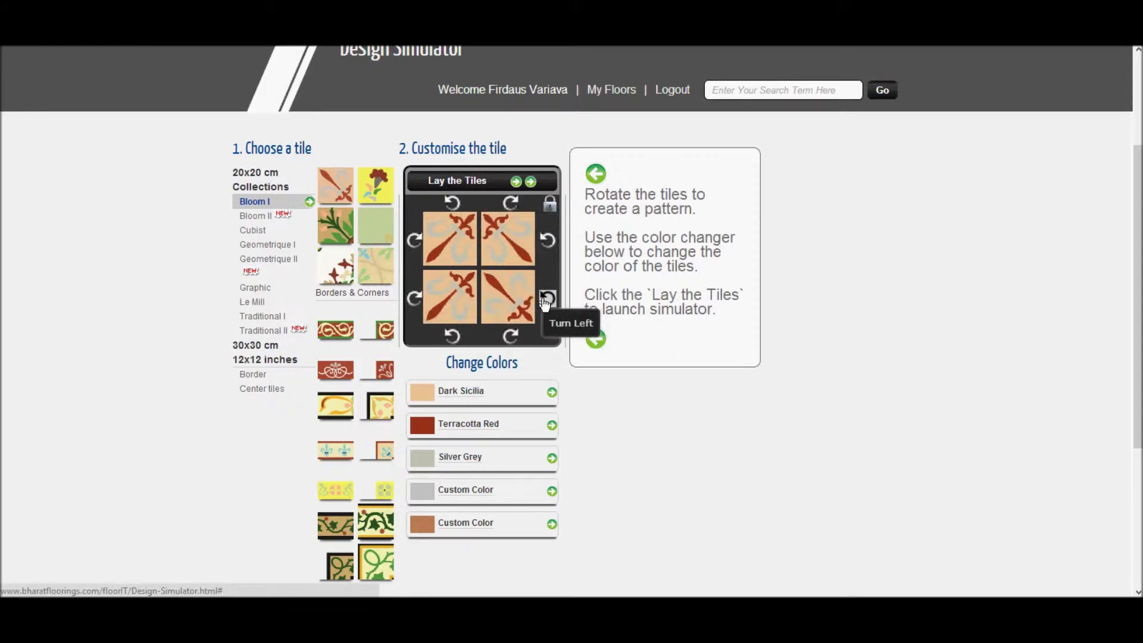
{"action": "left_click", "coordinate": [546, 299]}
{"action": "left_click", "coordinate": [546, 239]}
{"action": "left_click", "coordinate": [547, 240]}
{"action": "left_click", "coordinate": [546, 240]}
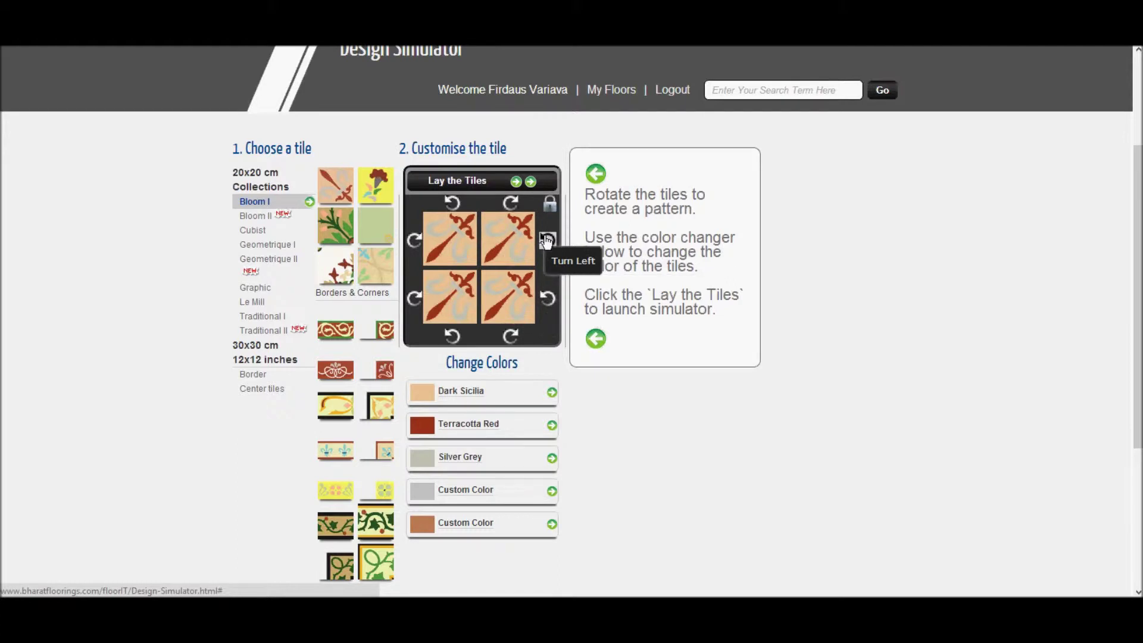
{"action": "left_click", "coordinate": [437, 397]}
{"action": "left_click", "coordinate": [557, 405]}
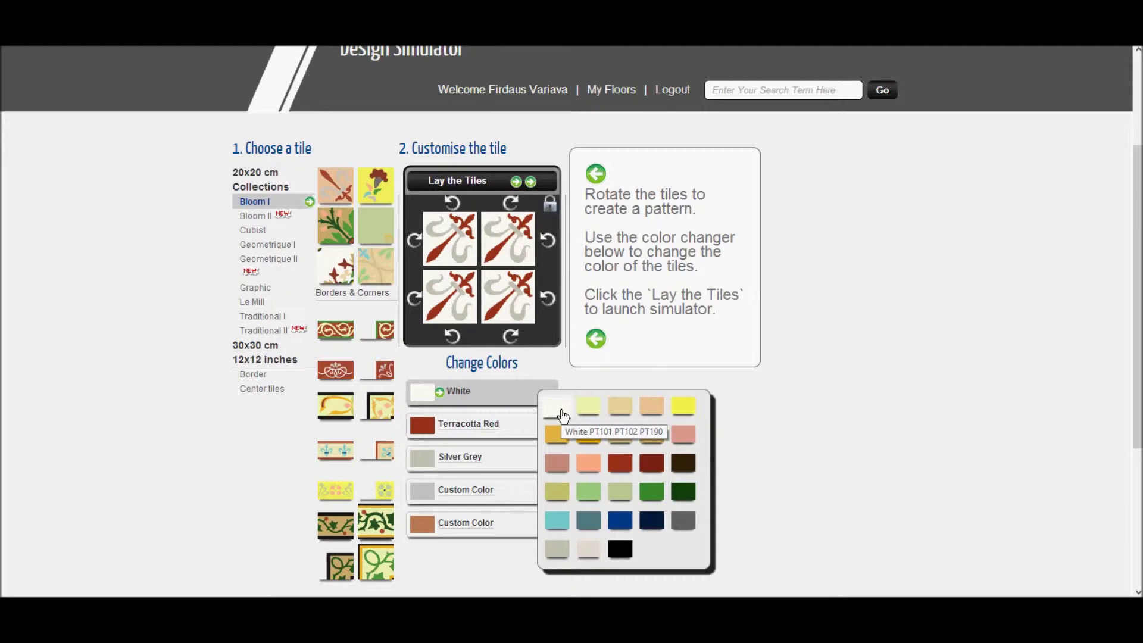
Step: Recolour the Terracotta Red motif Turquoise Blue and start choosing a replacement for Silver Grey
{"action": "left_click", "coordinate": [474, 426]}
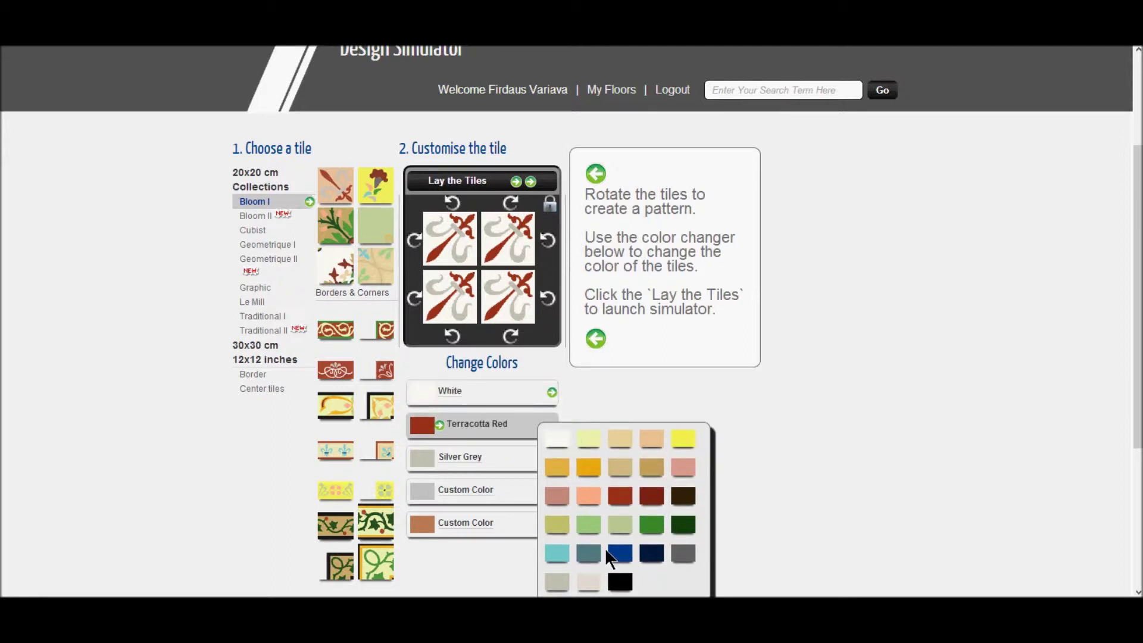
{"action": "left_click", "coordinate": [615, 556]}
{"action": "left_click", "coordinate": [494, 459]}
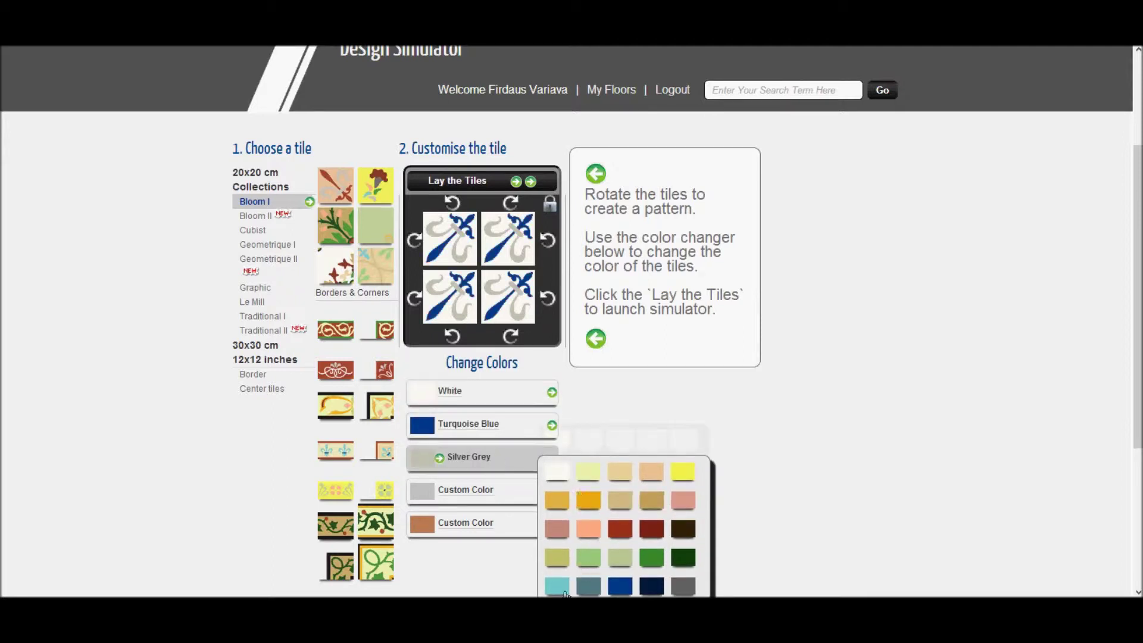
{"action": "left_click", "coordinate": [508, 516]}
{"action": "left_click", "coordinate": [488, 489]}
Step: Set the Silver Grey part to Sea Blue and lay the tile across the floor
{"action": "scroll", "coordinate": [564, 550], "scroll_direction": "down", "scroll_amount": 2}
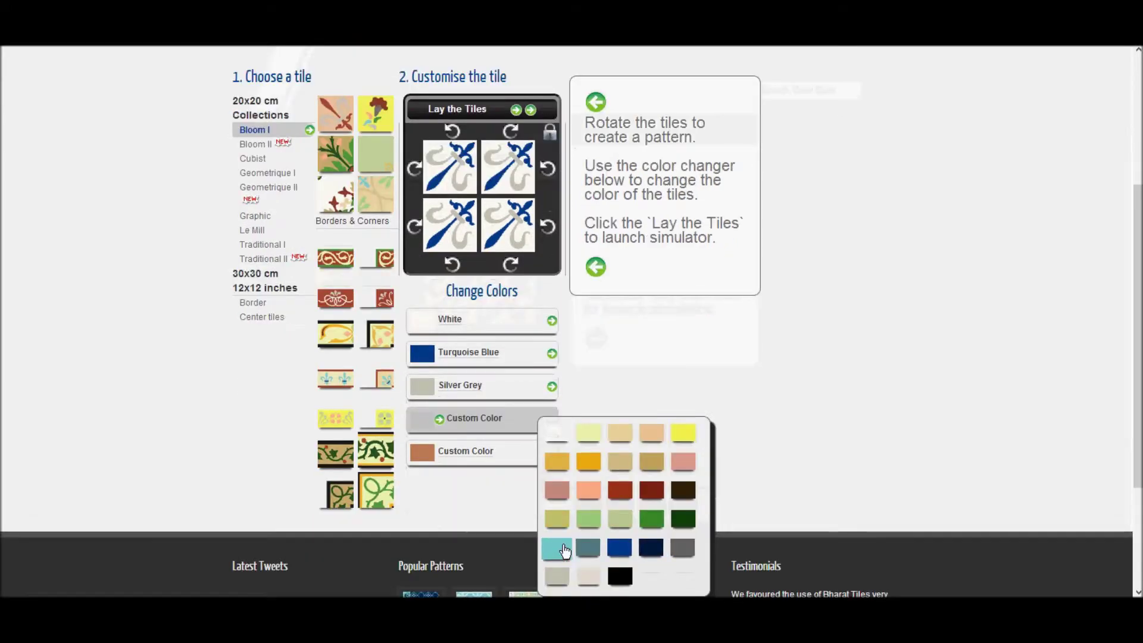
{"action": "left_click", "coordinate": [564, 551]}
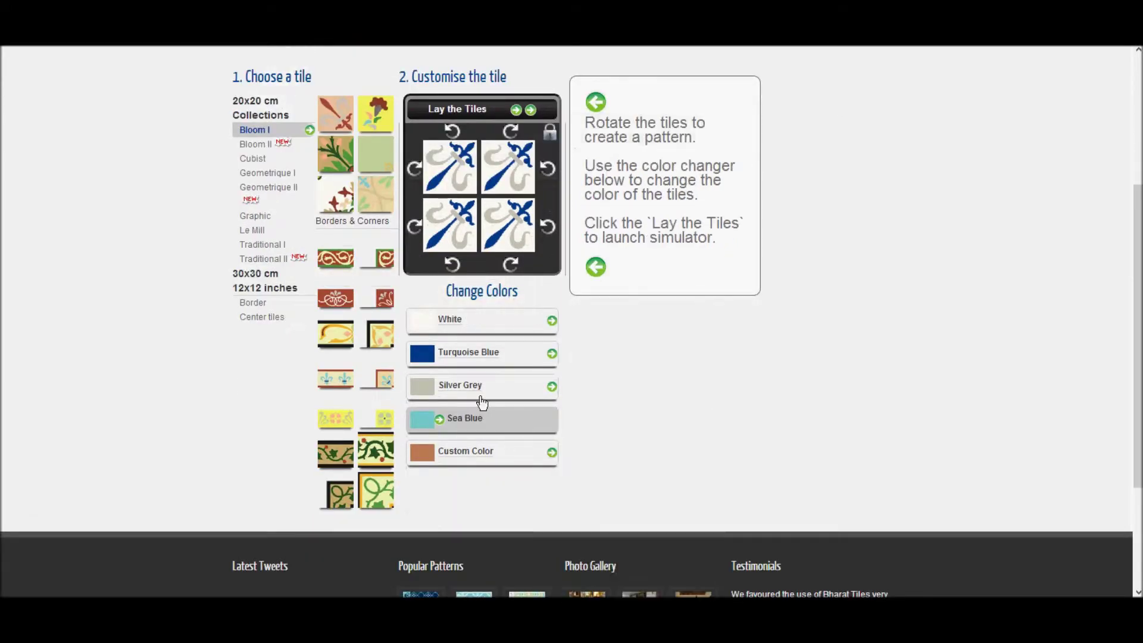
{"action": "left_click", "coordinate": [502, 388]}
{"action": "left_click", "coordinate": [558, 511]}
{"action": "left_click", "coordinate": [495, 352]}
{"action": "scroll", "coordinate": [495, 352], "scroll_direction": "up", "scroll_amount": 2}
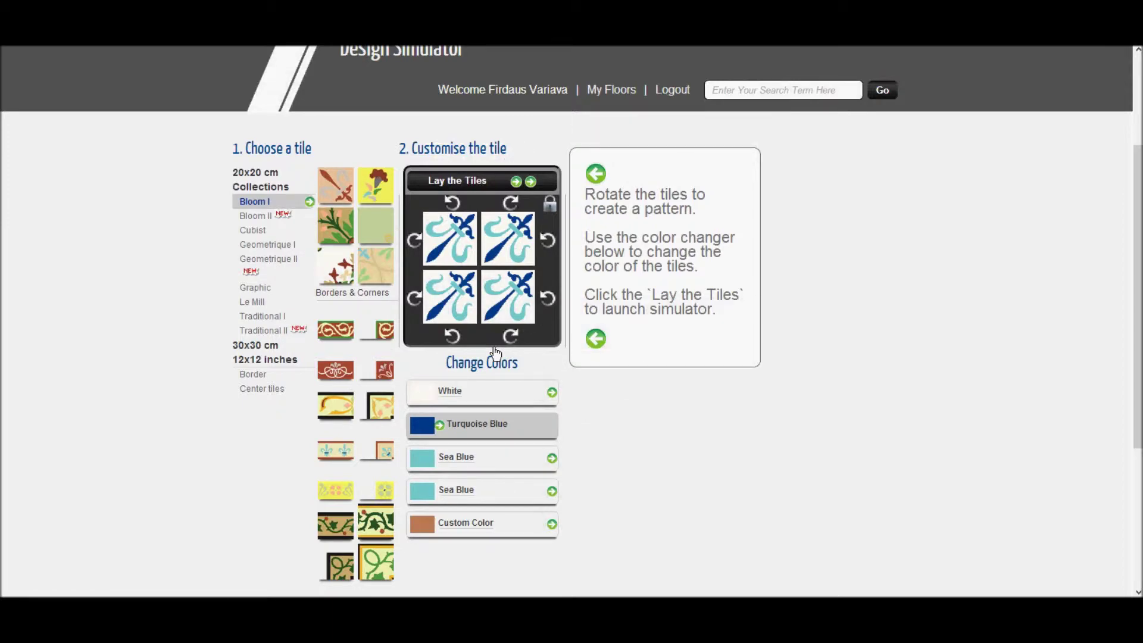
{"action": "left_click", "coordinate": [464, 181]}
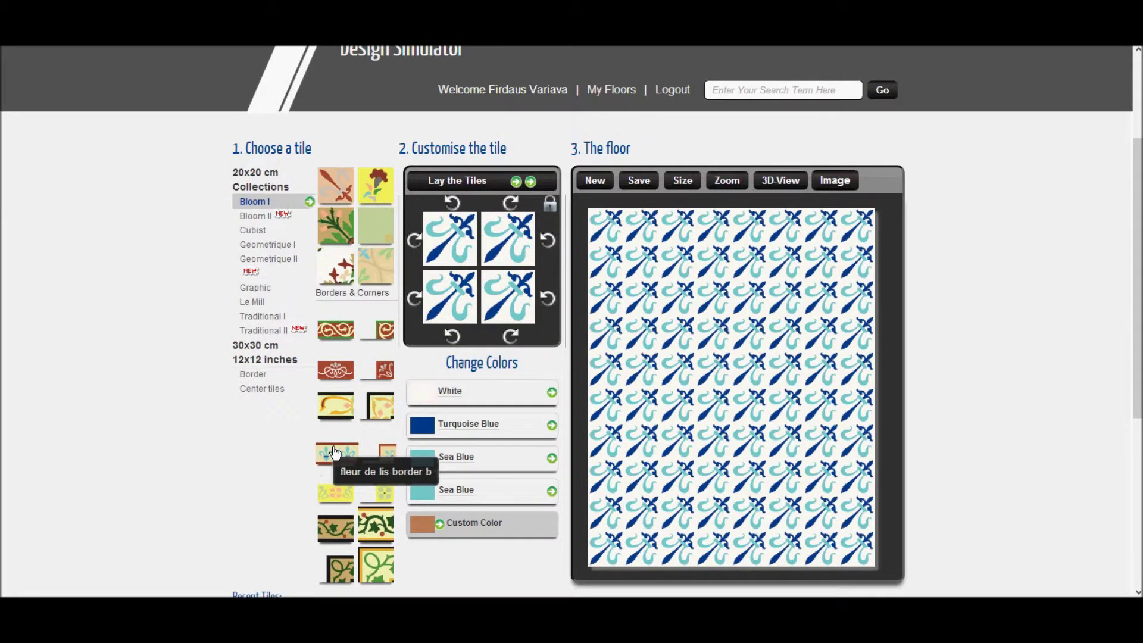
Step: Select the fleur de lis border tile and turn its pieces sideways
{"action": "left_click", "coordinate": [335, 452]}
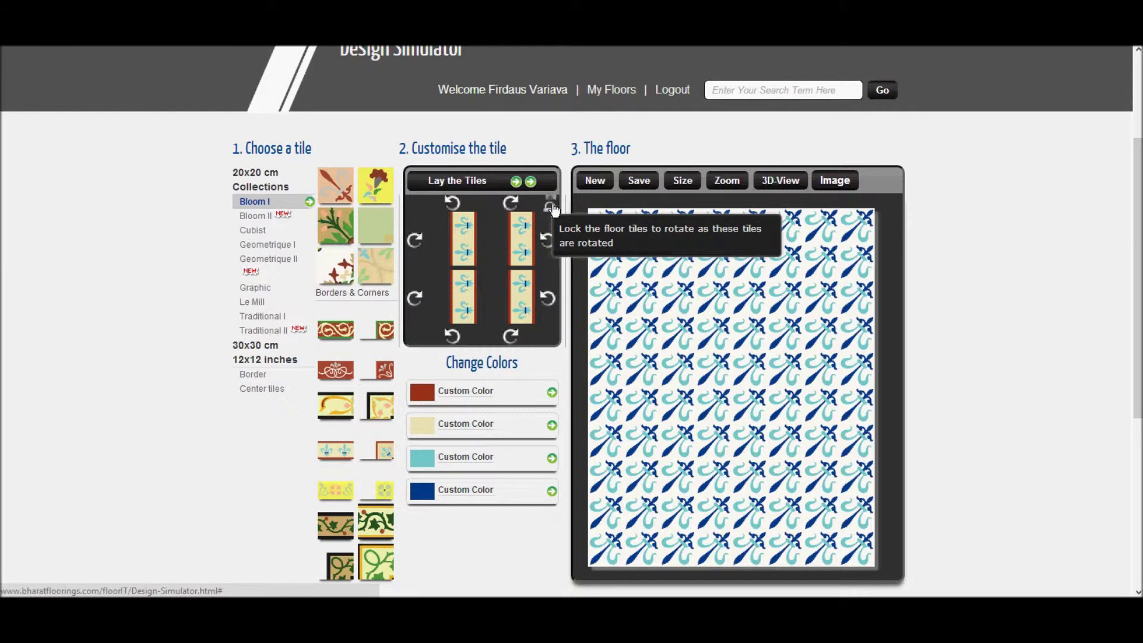
{"action": "left_click", "coordinate": [546, 239]}
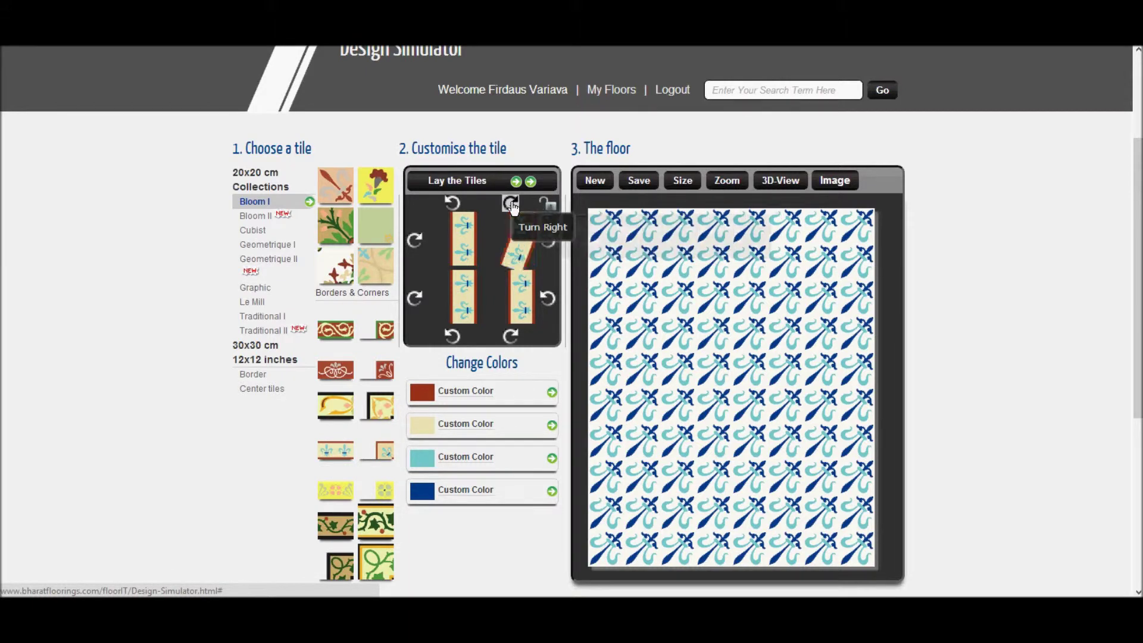
{"action": "left_click", "coordinate": [415, 299]}
{"action": "left_click", "coordinate": [416, 300]}
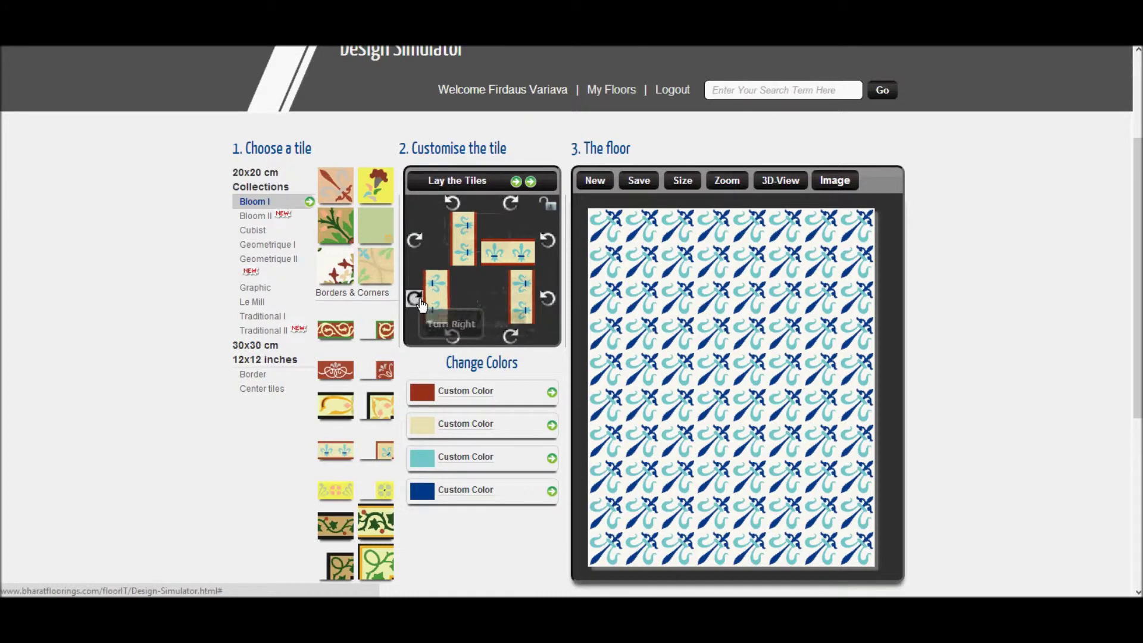
{"action": "left_click", "coordinate": [547, 300]}
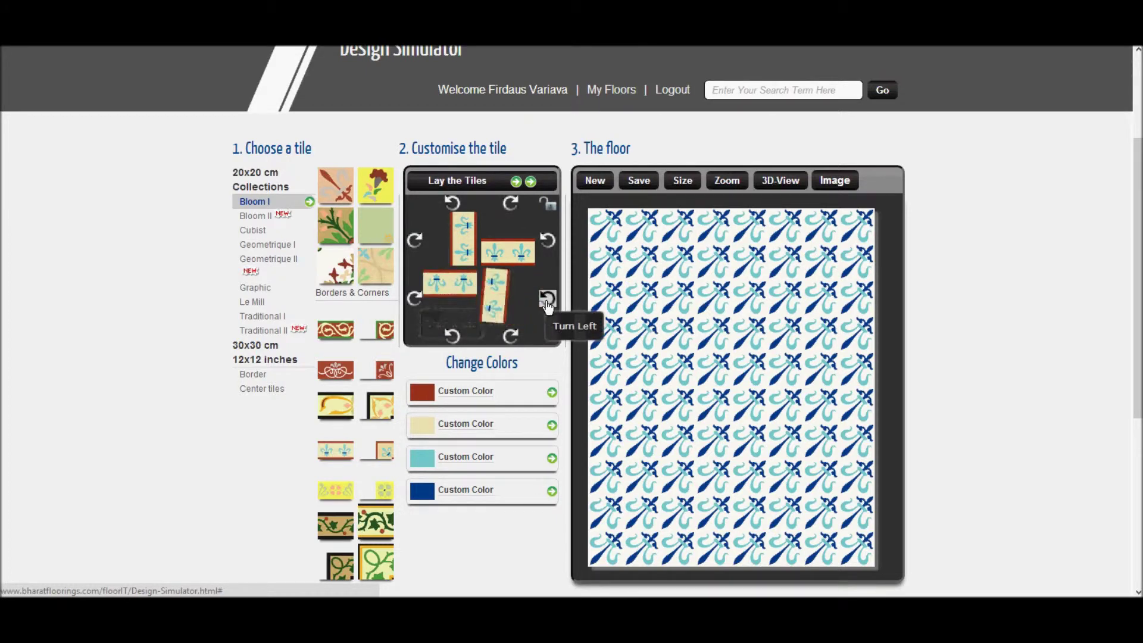
Step: Recolour the border tile Turquoise Blue and White
{"action": "left_click", "coordinate": [466, 400]}
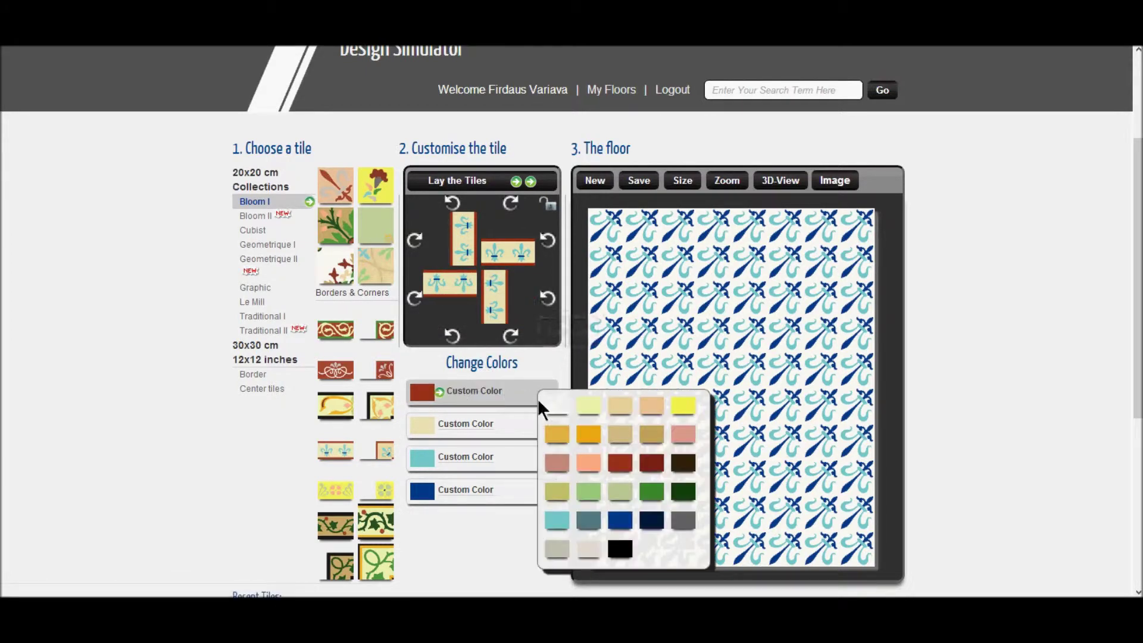
{"action": "left_click", "coordinate": [499, 423]}
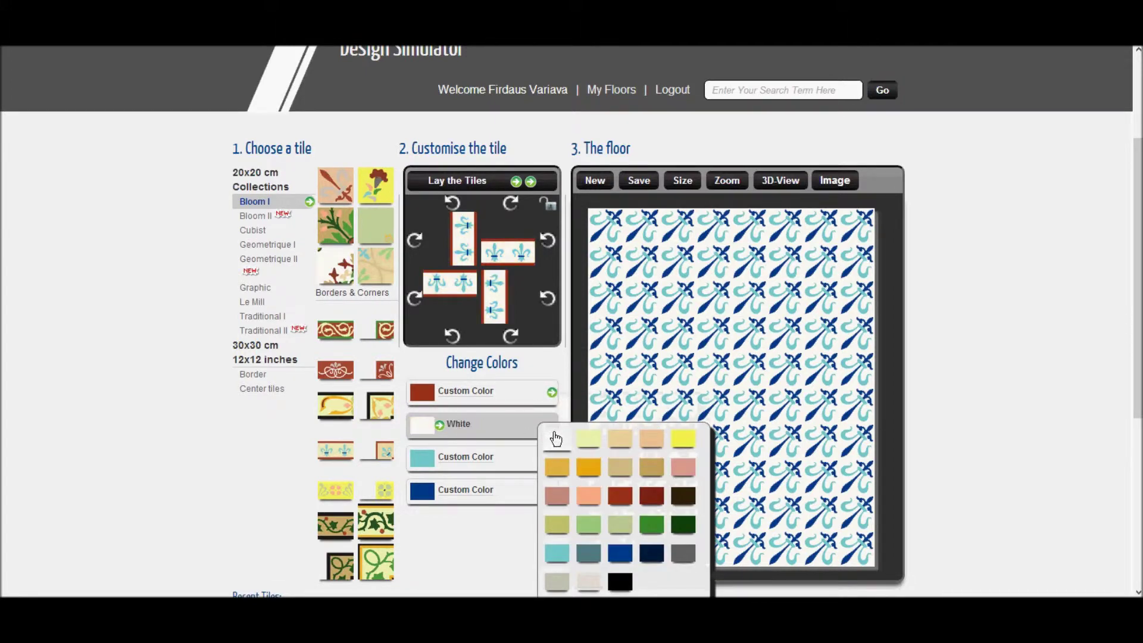
{"action": "left_click", "coordinate": [473, 396]}
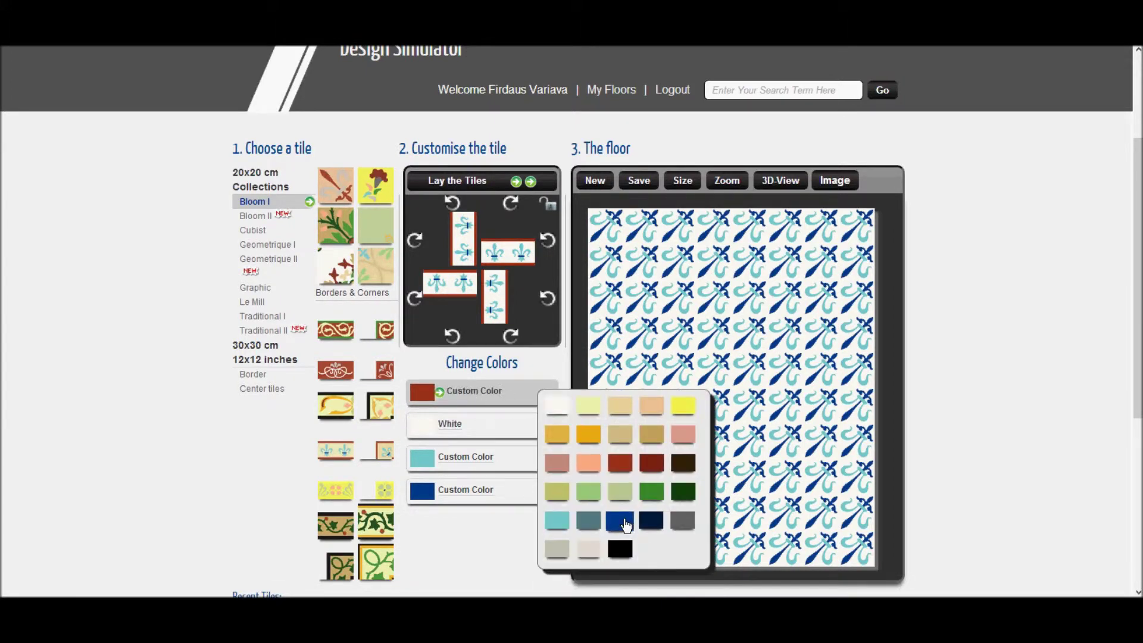
{"action": "left_click", "coordinate": [620, 521]}
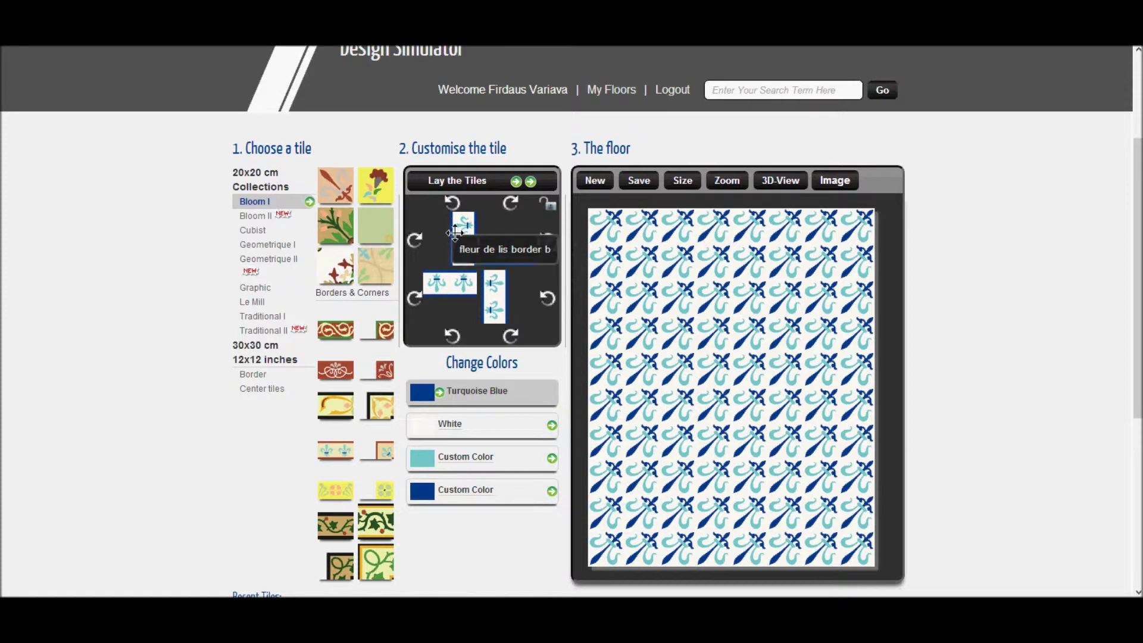
Step: Place border strips along the floor's left, right and top edges
{"action": "left_click_drag", "start_coordinate": [454, 232], "coordinate": [616, 527]}
{"action": "left_click_drag", "start_coordinate": [494, 292], "coordinate": [852, 512]}
{"action": "left_click_drag", "start_coordinate": [451, 283], "coordinate": [839, 540]}
{"action": "left_click", "coordinate": [439, 391]}
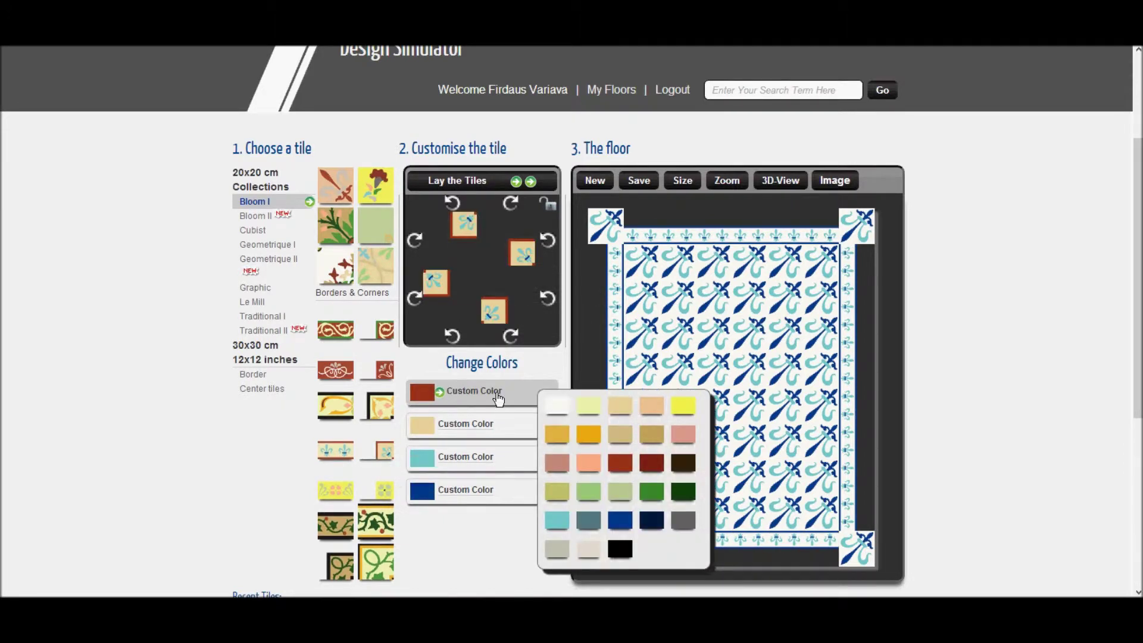
Step: Recolour the corner tile Turquoise Blue and White, place it, then remove the misplaced corner tiles
{"action": "left_click", "coordinate": [452, 424]}
{"action": "left_click", "coordinate": [557, 439]}
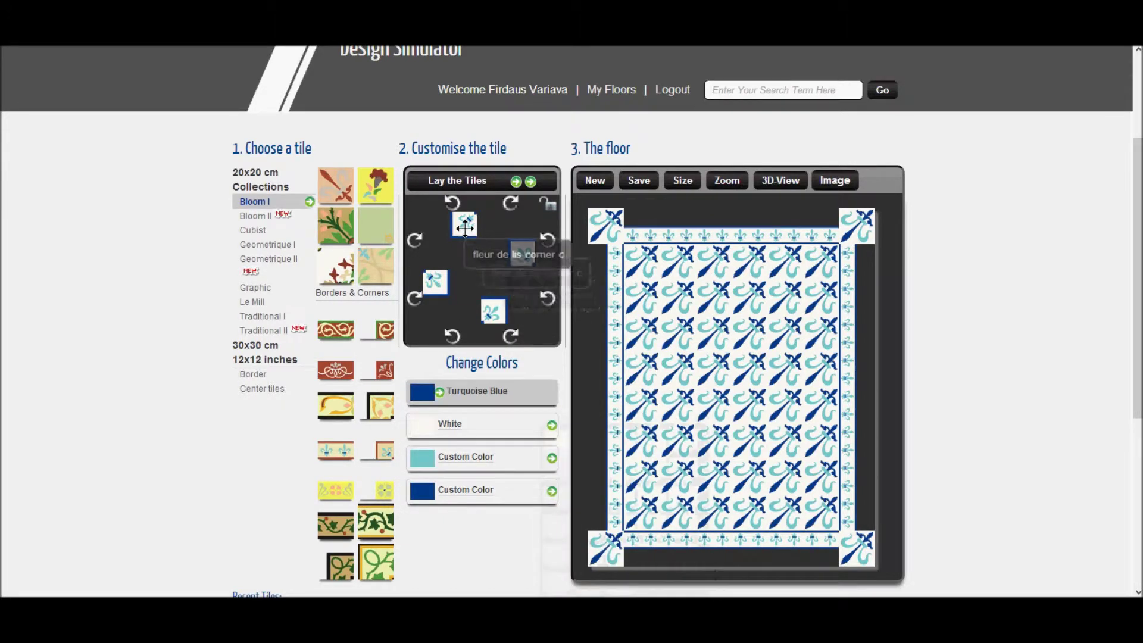
{"action": "left_click_drag", "start_coordinate": [464, 225], "coordinate": [594, 541]}
{"action": "left_click_drag", "start_coordinate": [604, 225], "coordinate": [492, 284]}
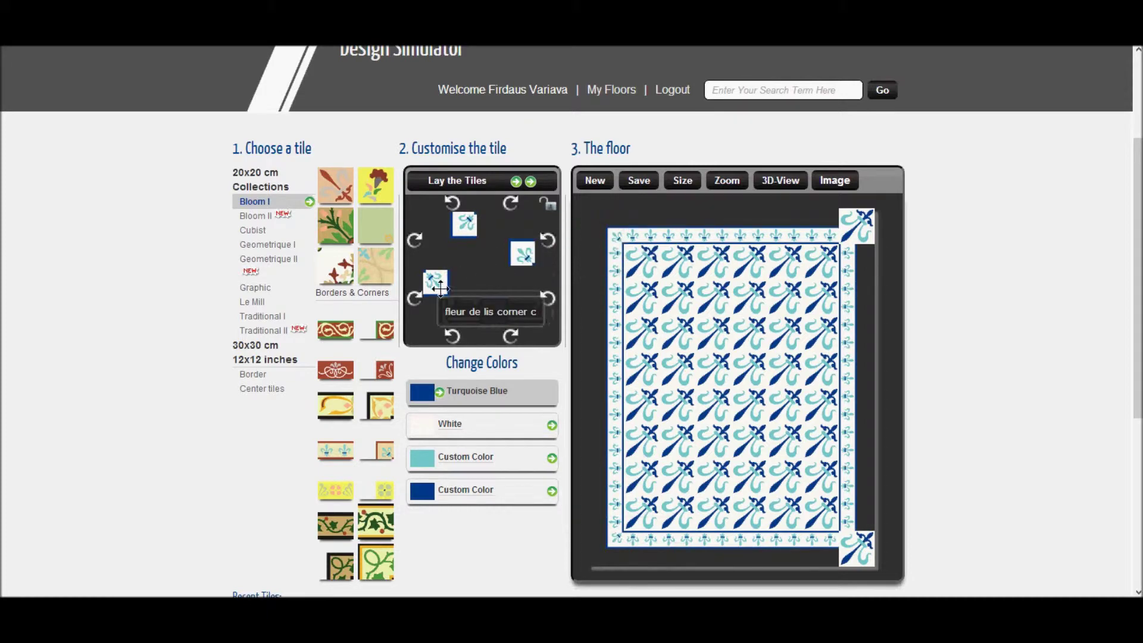
{"action": "left_click", "coordinate": [851, 544]}
{"action": "left_click", "coordinate": [846, 232]}
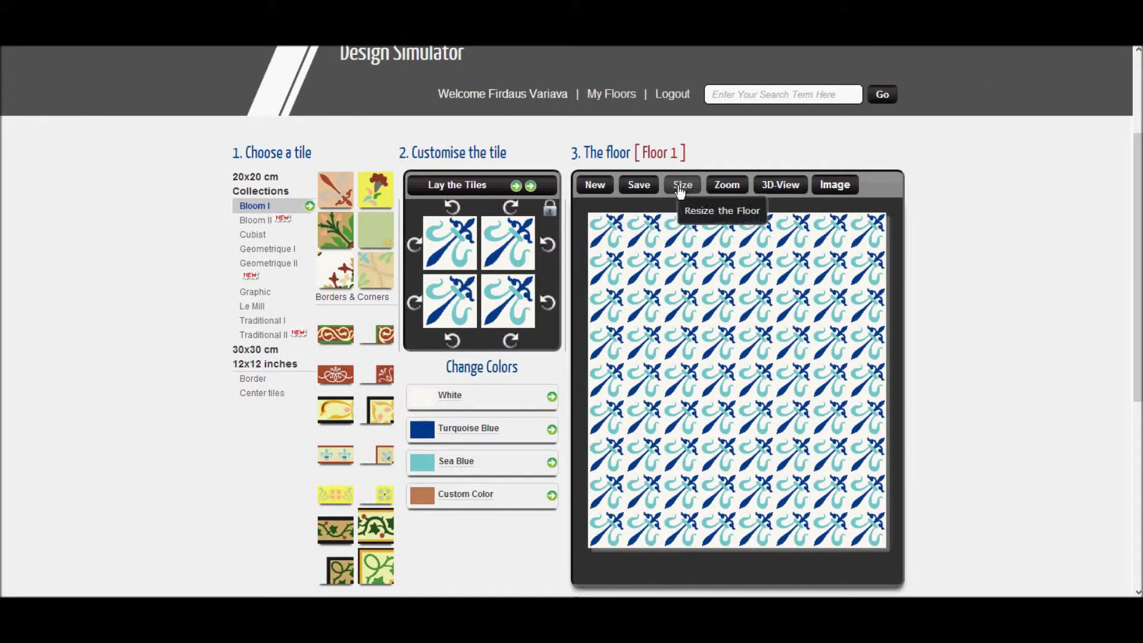
Step: Reselect the fleur de lis border tile and recolour it Turquoise Blue and White
{"action": "left_click", "coordinate": [331, 464]}
{"action": "left_click_drag", "start_coordinate": [331, 464], "coordinate": [552, 217]}
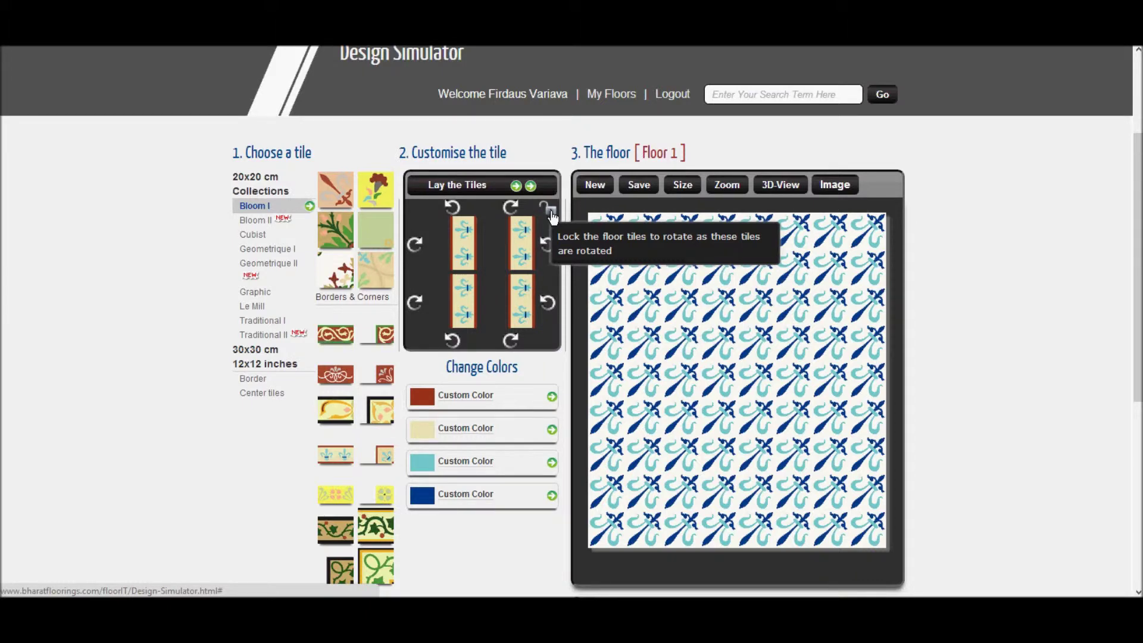
{"action": "left_click", "coordinate": [454, 400]}
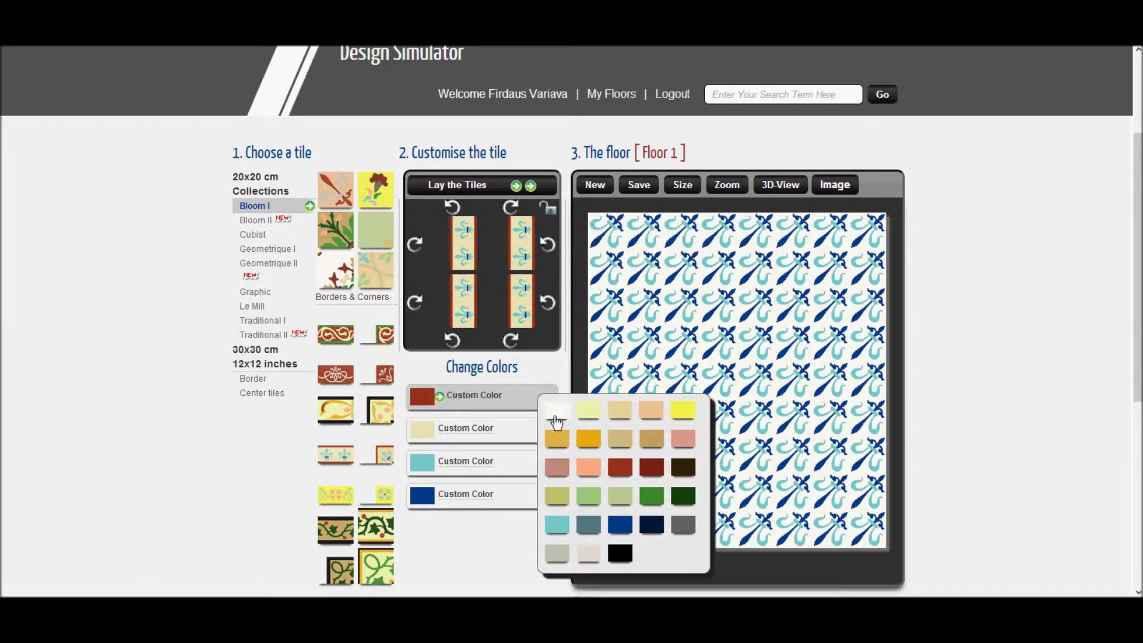
{"action": "left_click", "coordinate": [616, 530]}
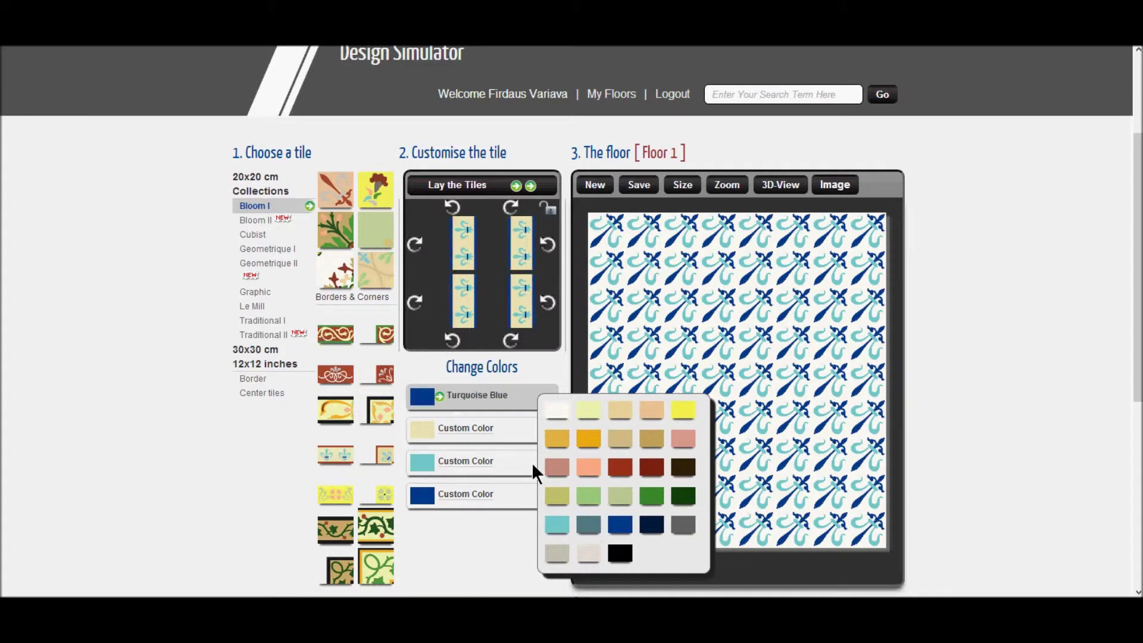
{"action": "left_click", "coordinate": [483, 435]}
{"action": "left_click", "coordinate": [564, 449]}
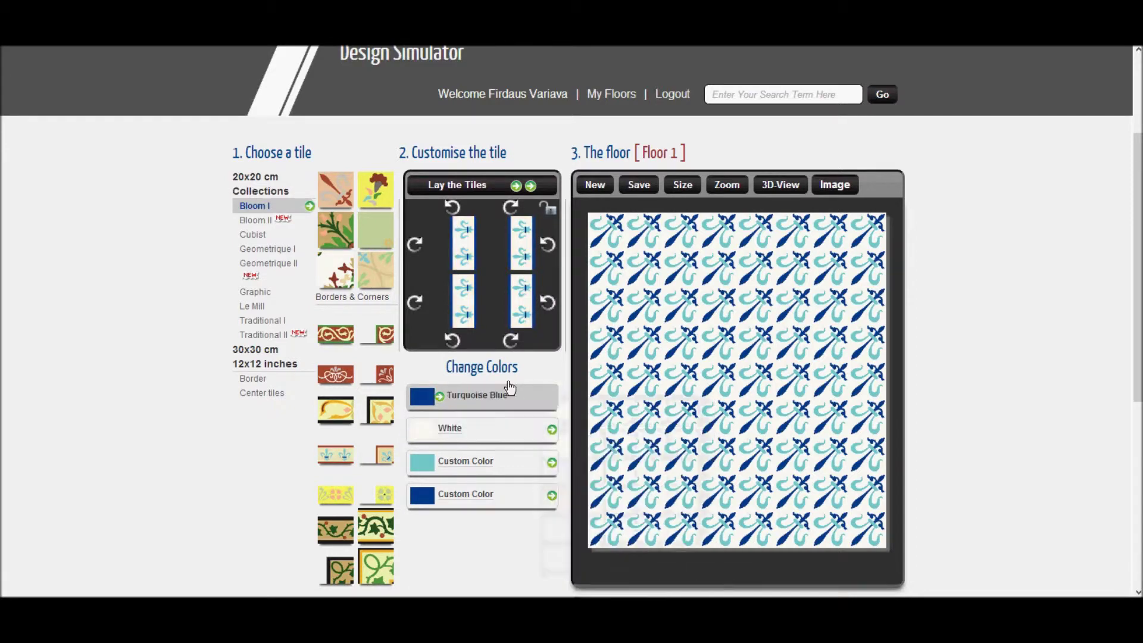
Step: Turn all four border-tile pieces so they stand upright
{"action": "left_click", "coordinate": [415, 303]}
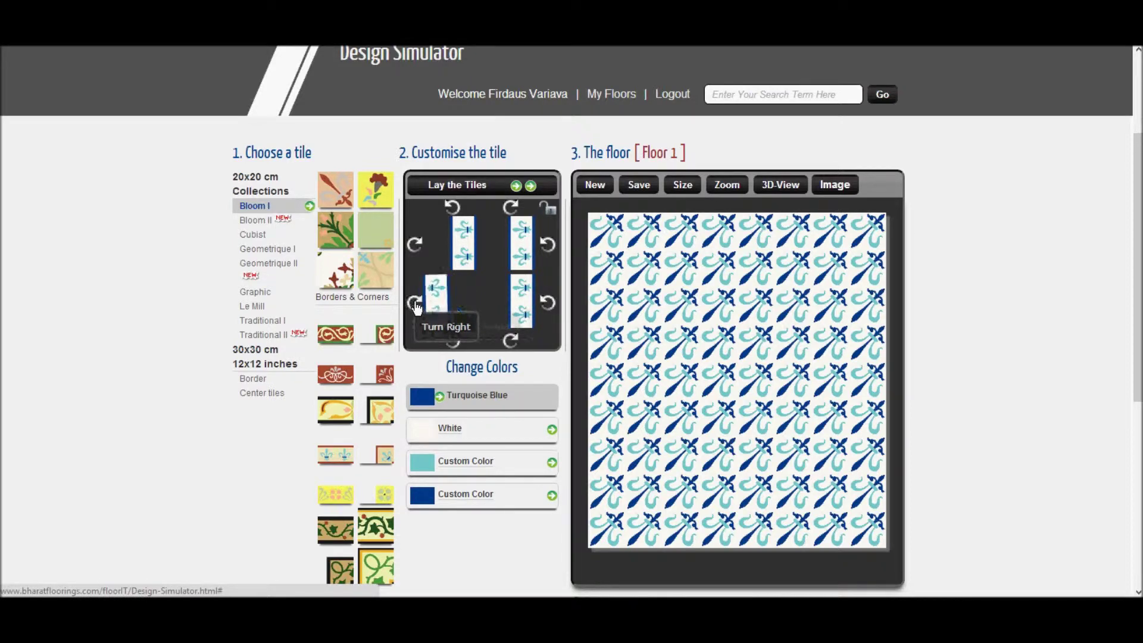
{"action": "left_click", "coordinate": [415, 244]}
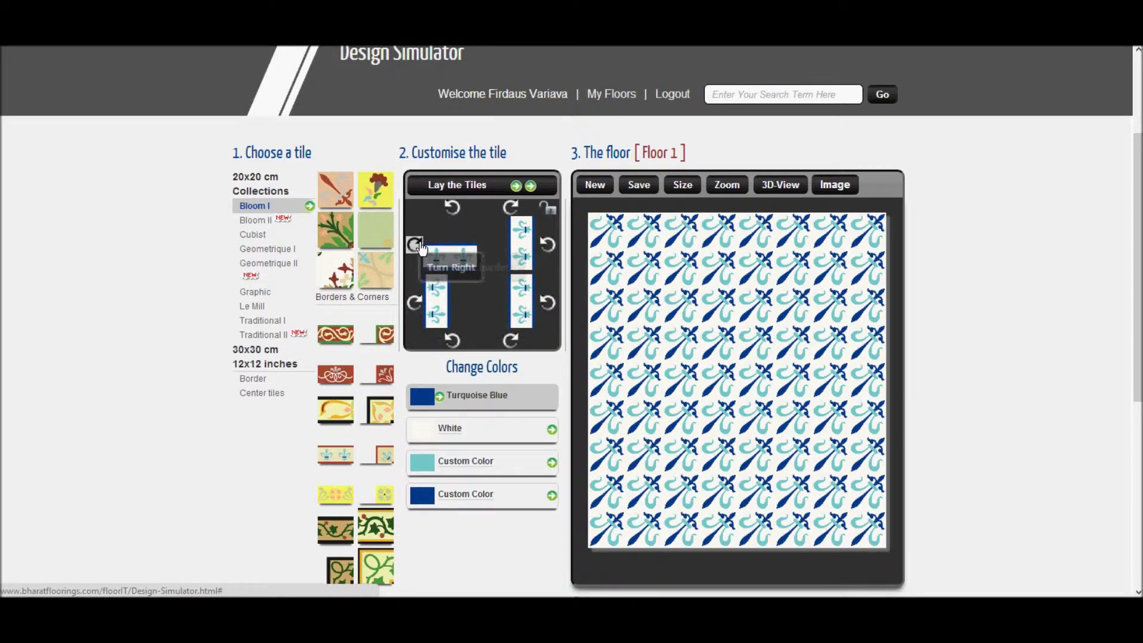
{"action": "left_click", "coordinate": [414, 245]}
{"action": "left_click", "coordinate": [547, 245]}
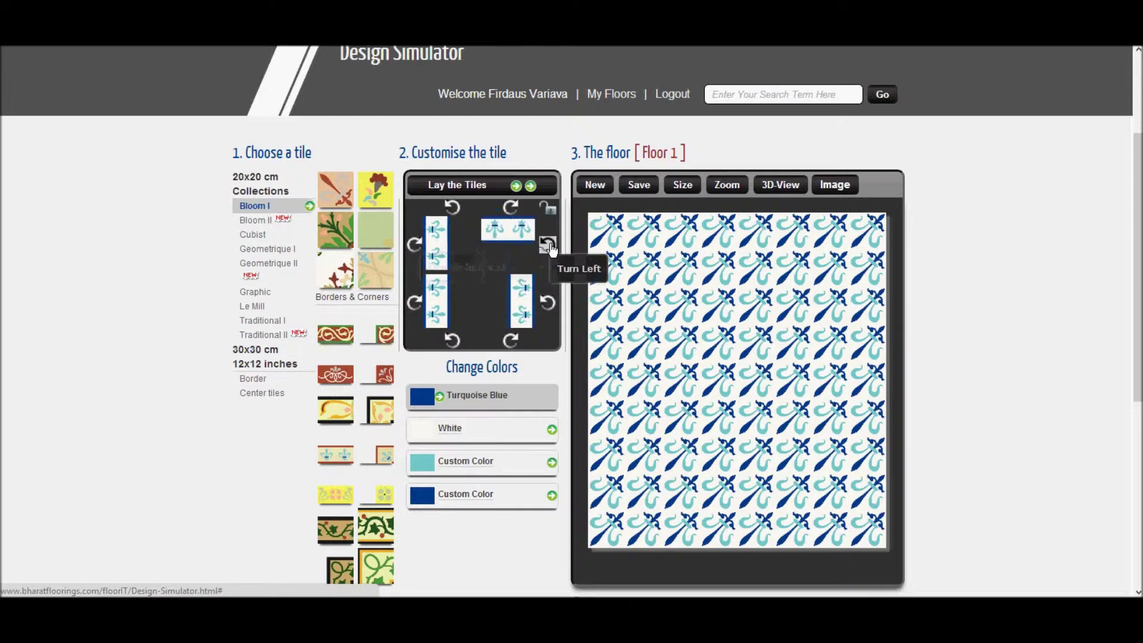
{"action": "left_click", "coordinate": [547, 304]}
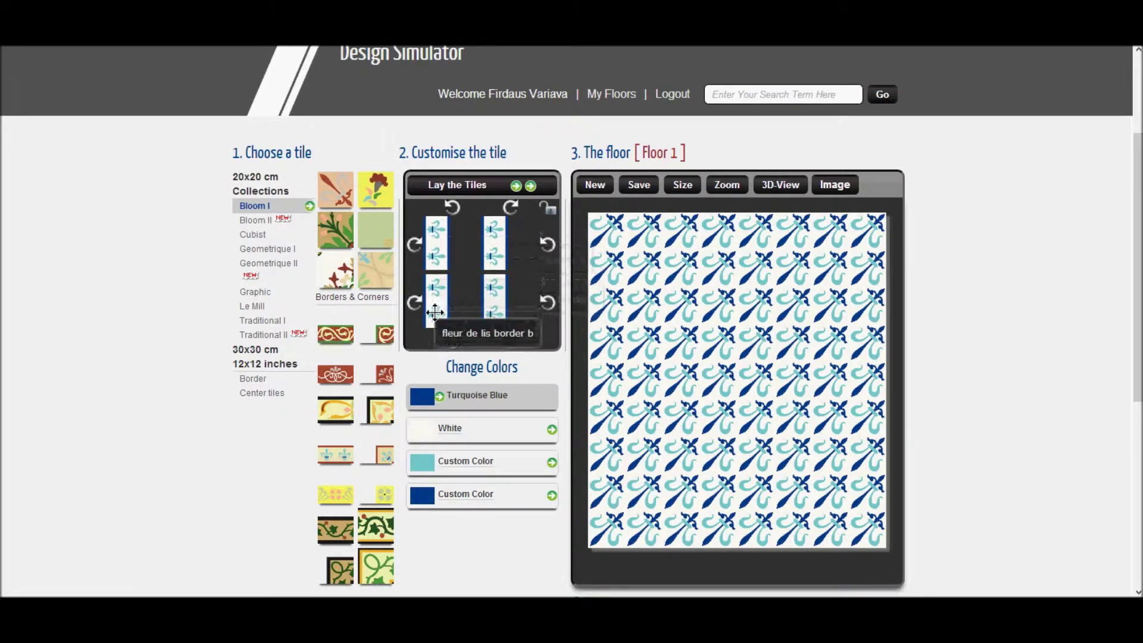
{"action": "left_click", "coordinate": [678, 183]}
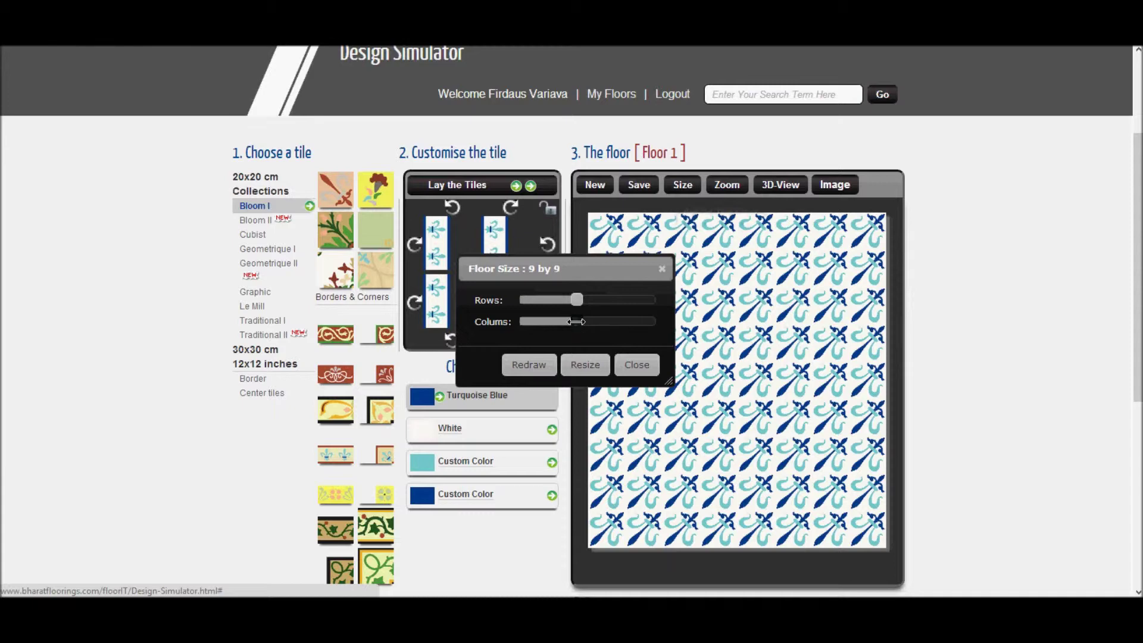
Step: Apply the 9 rows by 9 columns floor size with Resize
{"action": "left_click", "coordinate": [581, 365]}
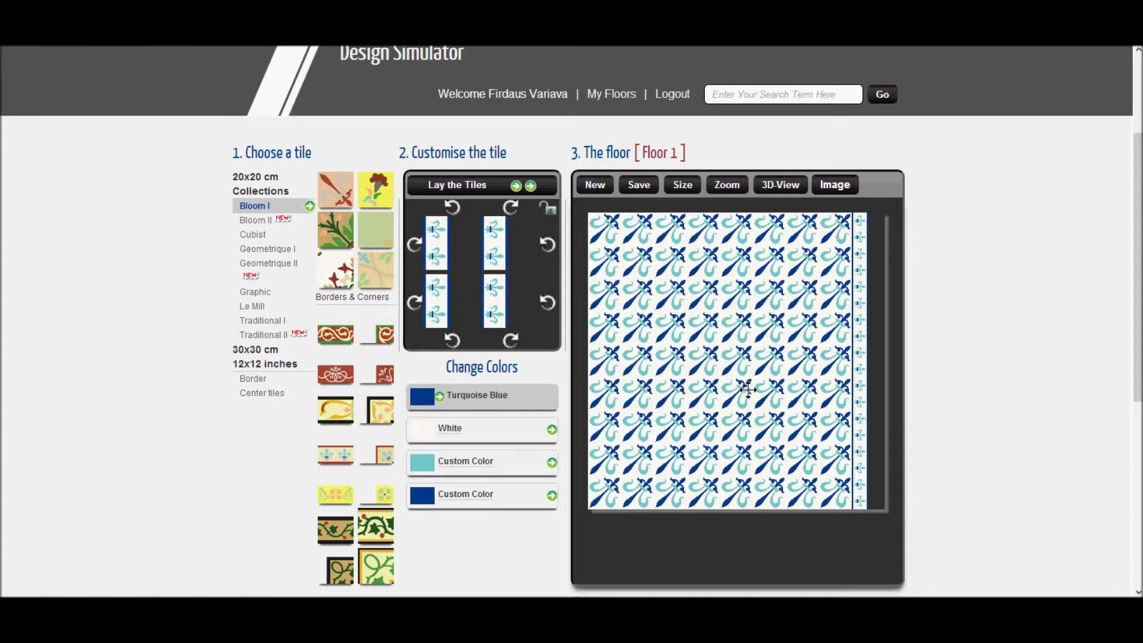
Step: Rotate the top-left, top-right, bottom-left and bottom-right fleur-de-lis border pieces to lie horizontally
{"action": "left_click", "coordinate": [459, 213]}
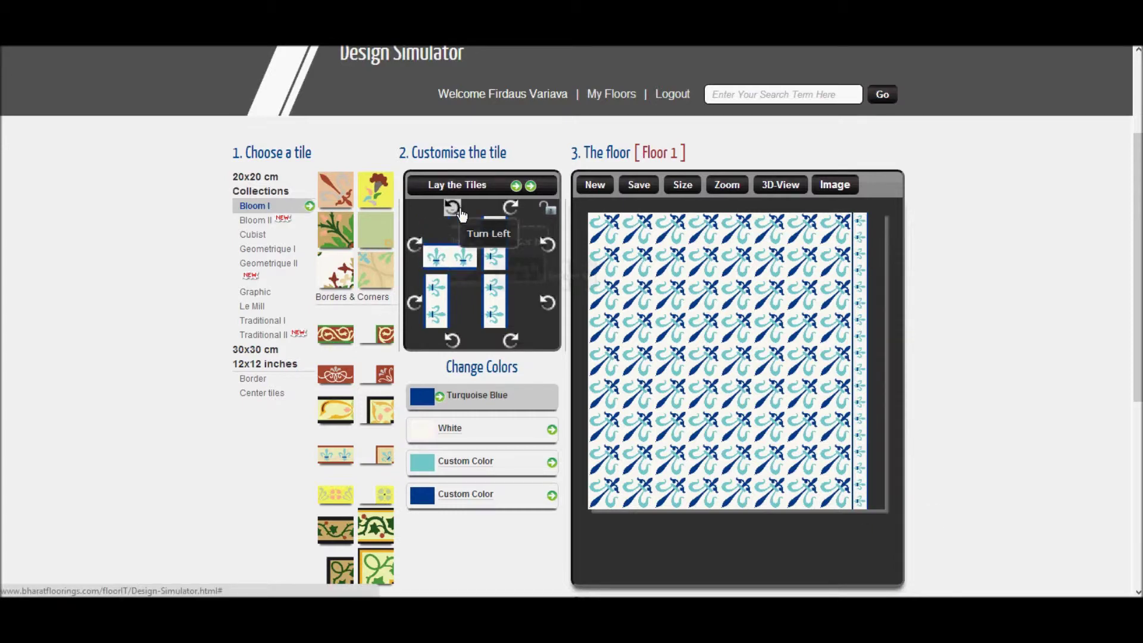
{"action": "left_click", "coordinate": [547, 245]}
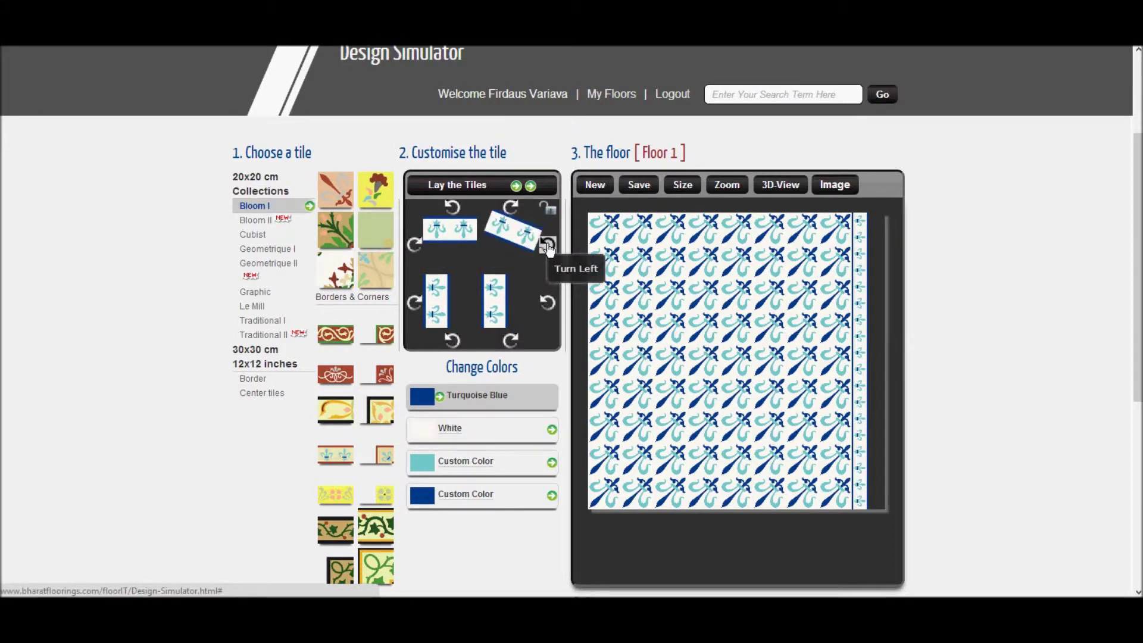
{"action": "left_click", "coordinate": [415, 302]}
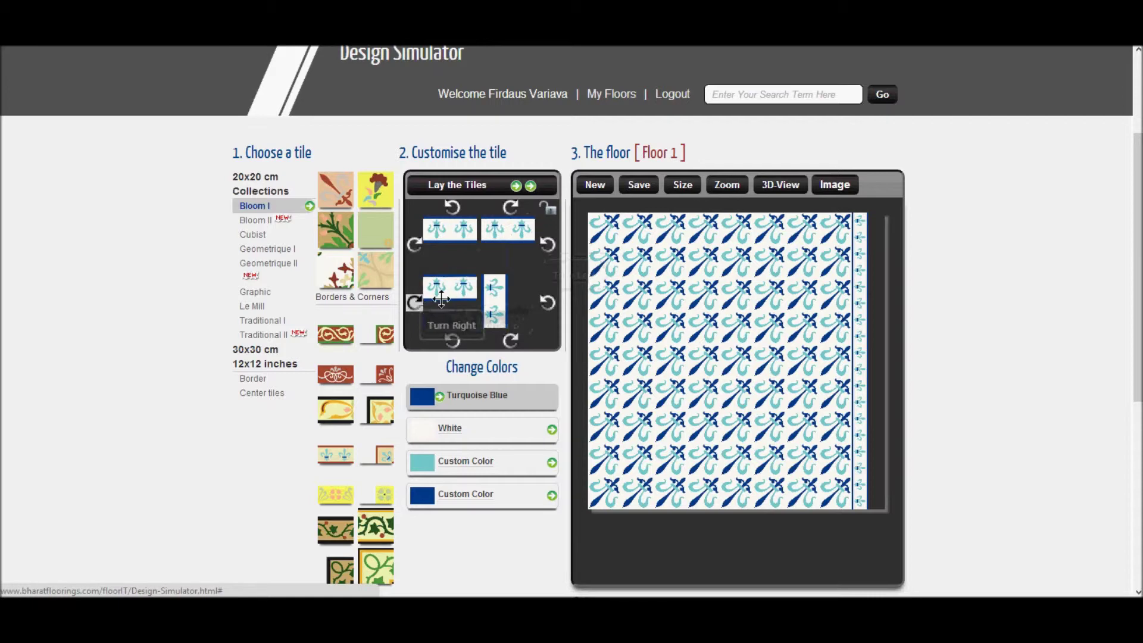
{"action": "left_click", "coordinate": [513, 338]}
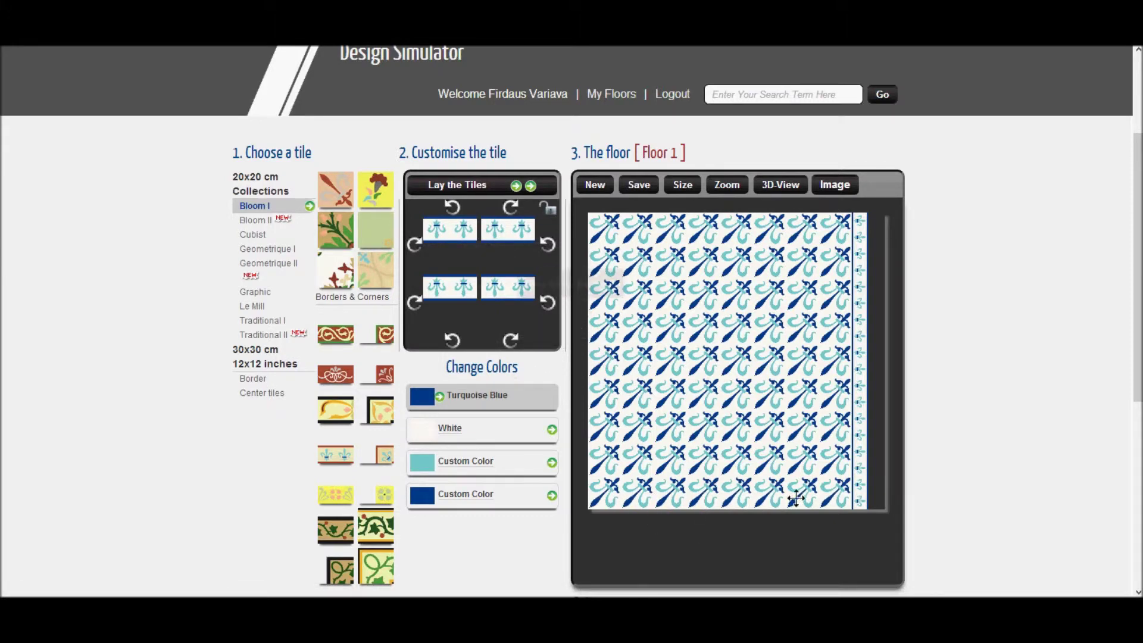
Step: Resize the floor to 10 by 9 and load the fleur-de-lis corner tile for customising
{"action": "left_click", "coordinate": [682, 185]}
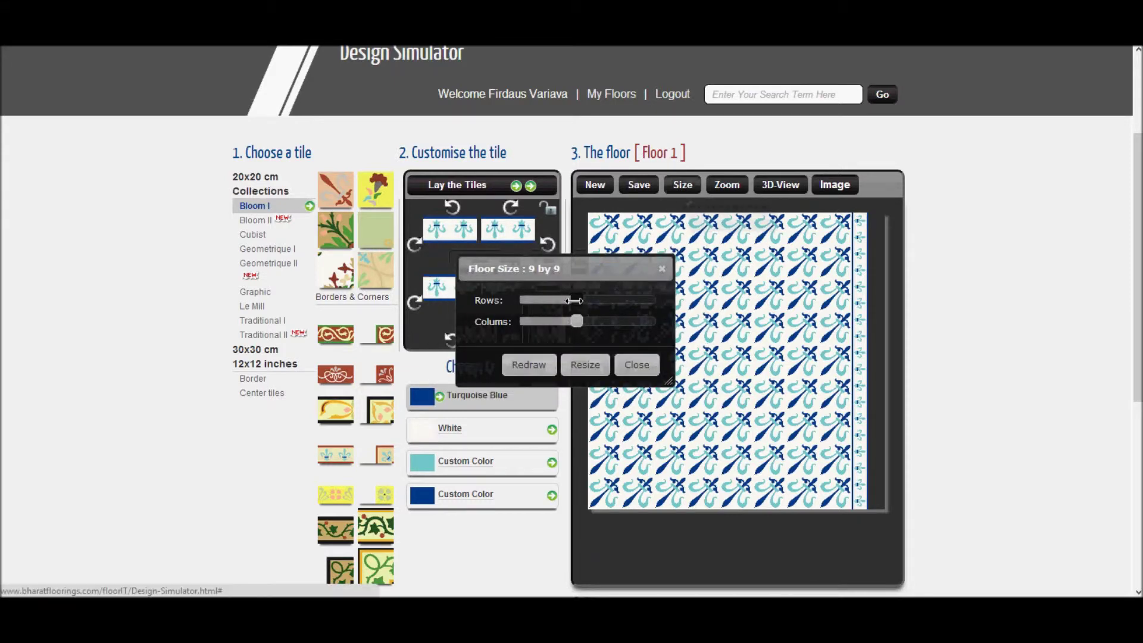
{"action": "left_click", "coordinate": [585, 365]}
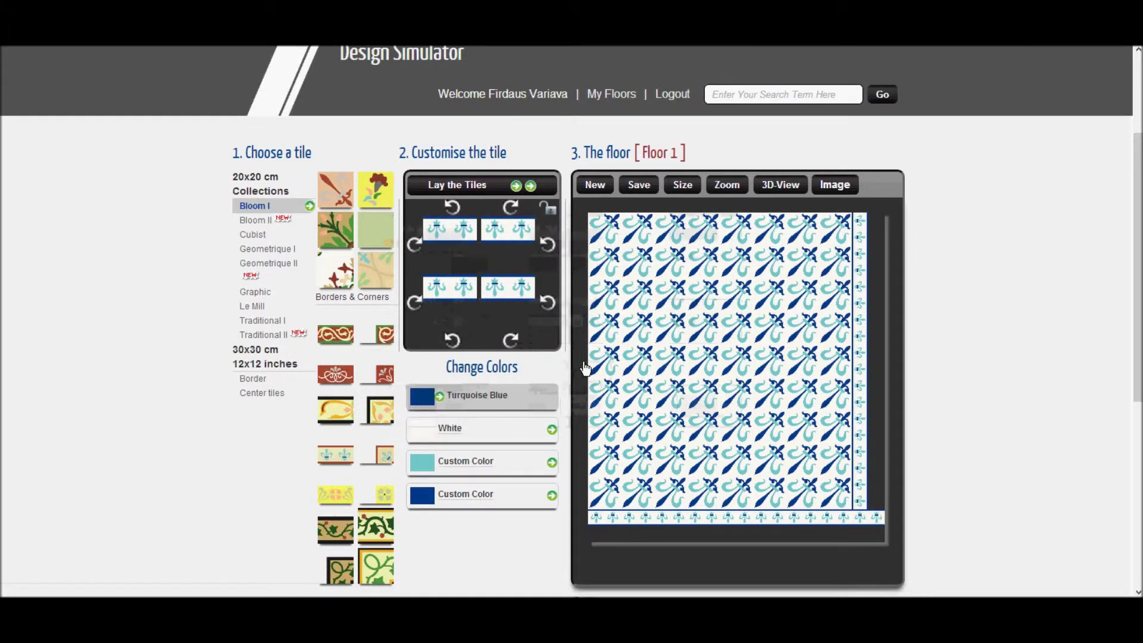
{"action": "left_click", "coordinate": [379, 457]}
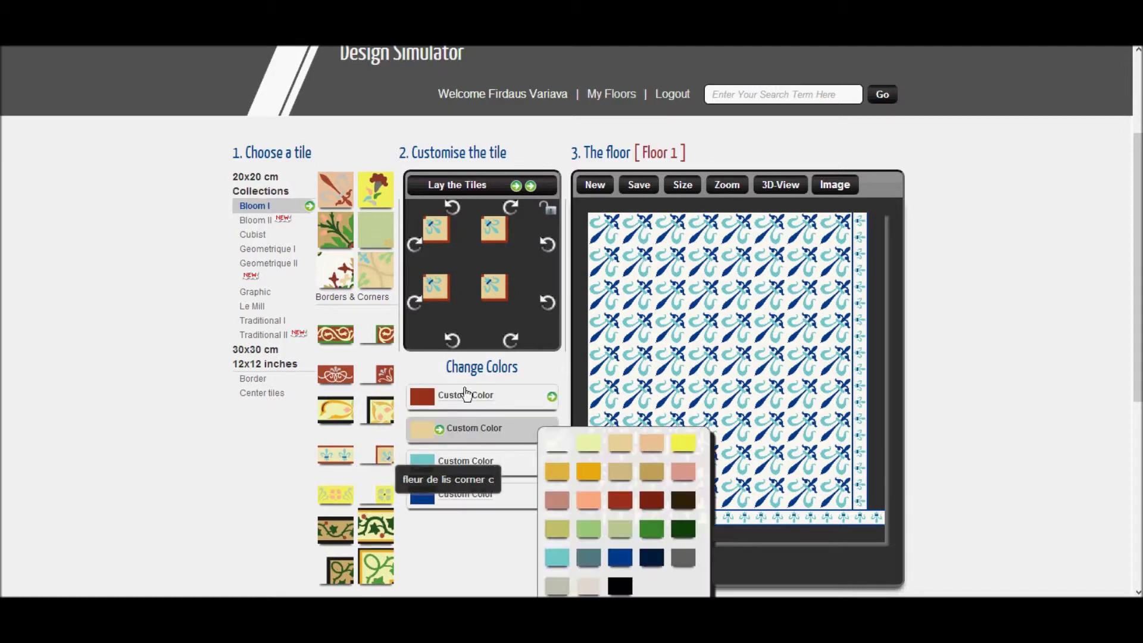
Step: Colour the fleur-de-lis corner tile Turquoise Blue and White and place it in the bottom-right corner
{"action": "mouse_move", "coordinate": [471, 397]}
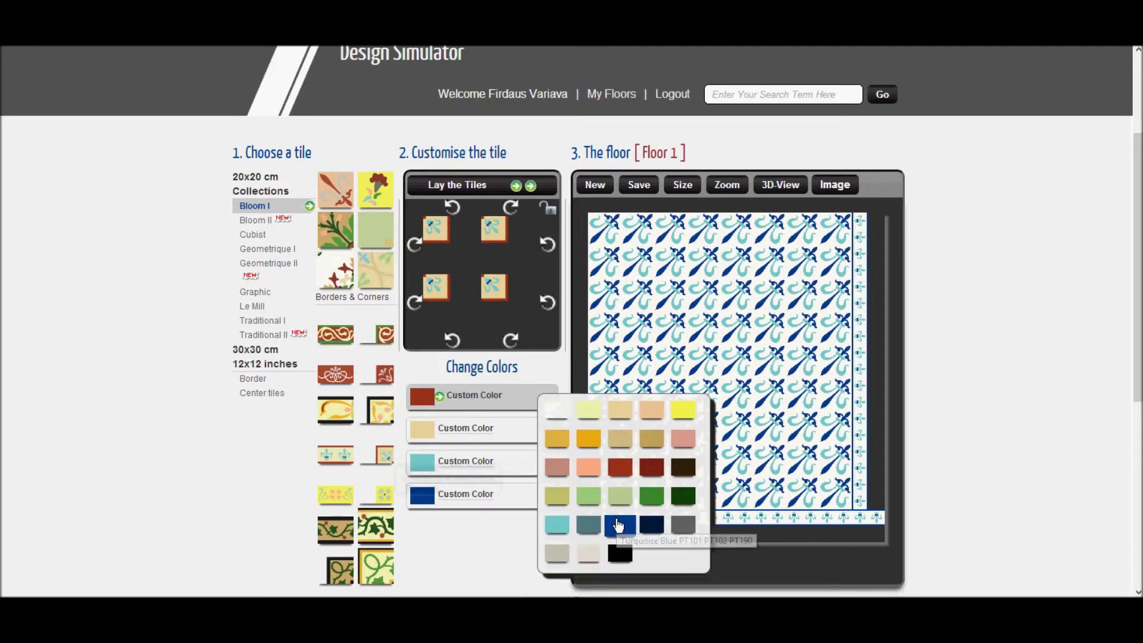
{"action": "left_click", "coordinate": [620, 524]}
{"action": "mouse_move", "coordinate": [471, 435]}
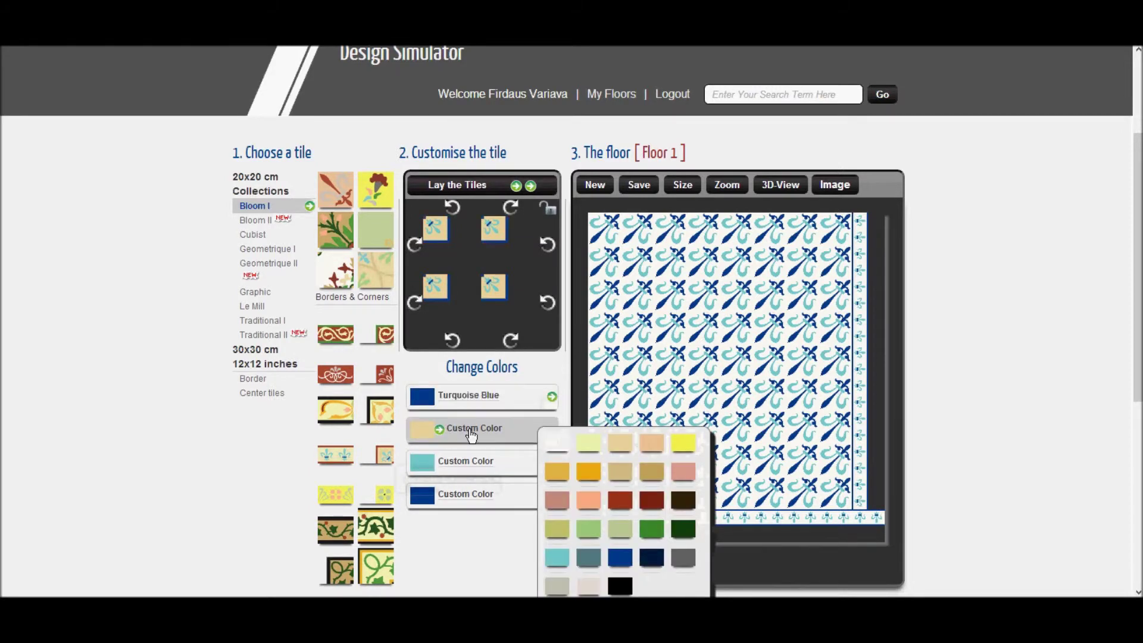
{"action": "left_click", "coordinate": [557, 443]}
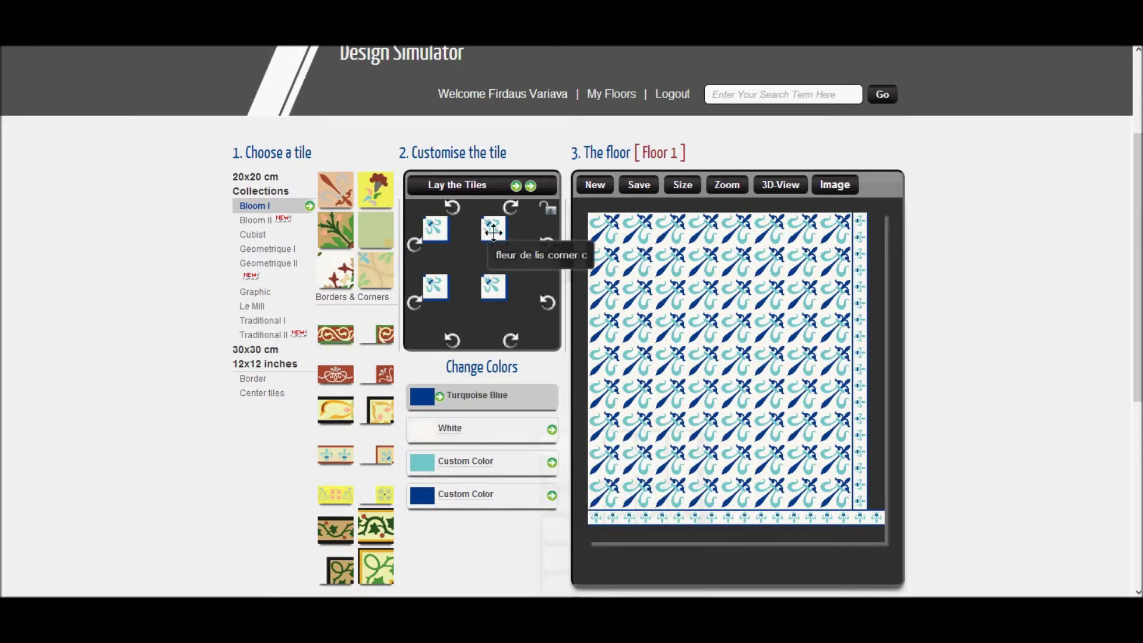
{"action": "left_click_drag", "start_coordinate": [488, 230], "coordinate": [852, 513]}
Step: Load the hyacinth a tile from Recent Tiles into the customiser
{"action": "scroll", "coordinate": [852, 513], "scroll_direction": "down", "scroll_amount": 3}
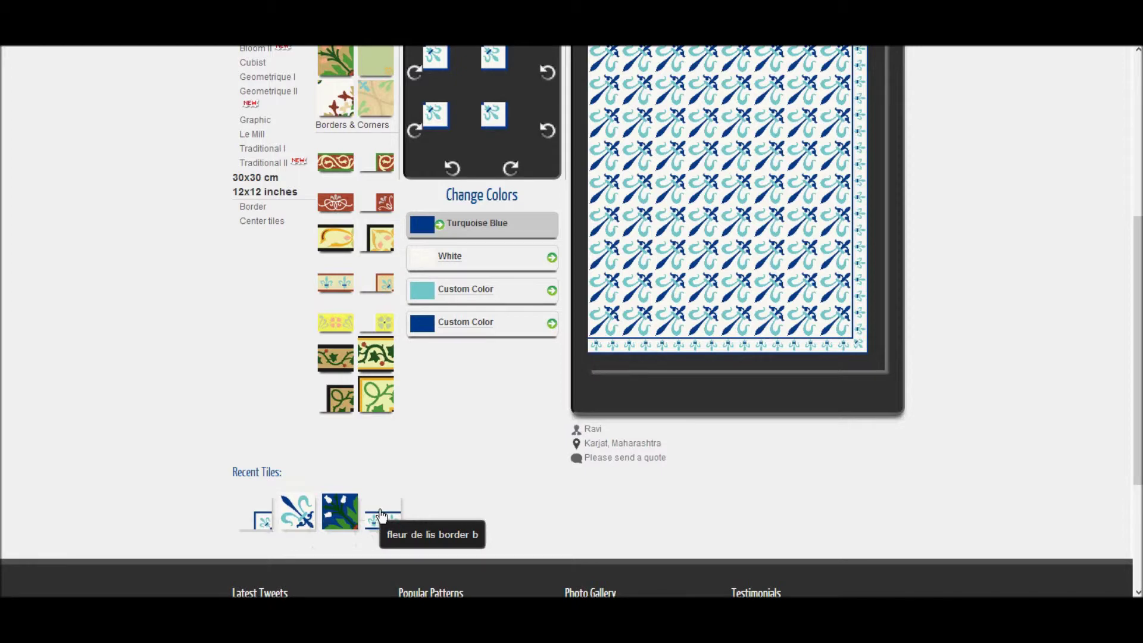
{"action": "left_click", "coordinate": [341, 513]}
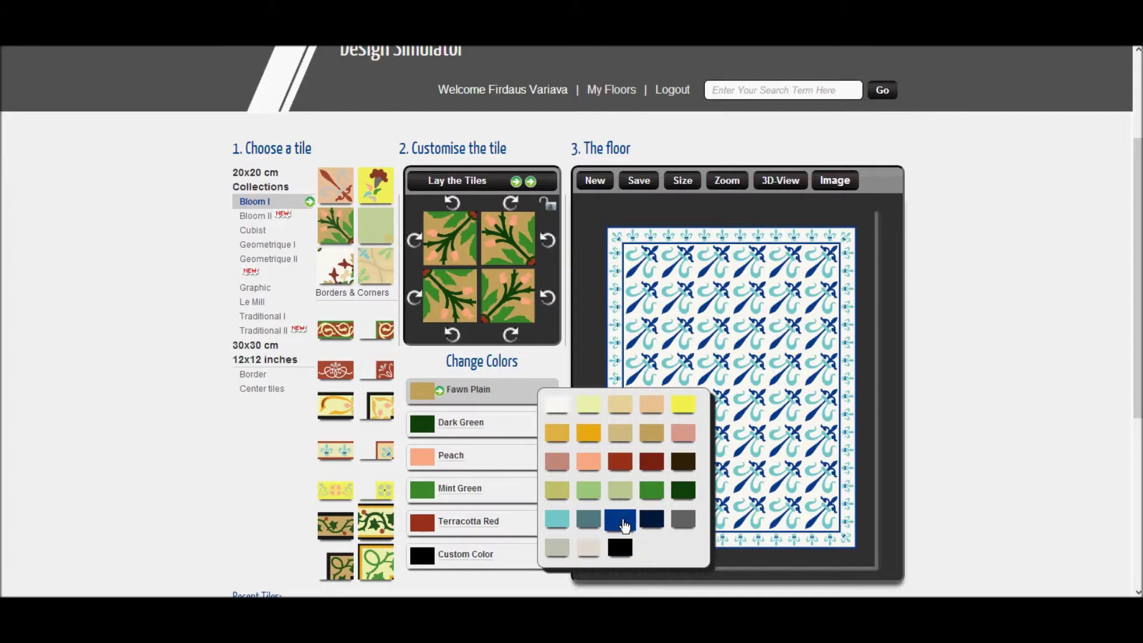
Step: Recolour the hyacinth tile with a Turquoise Blue background and White flowers
{"action": "left_click", "coordinate": [621, 520]}
{"action": "left_click", "coordinate": [481, 457]}
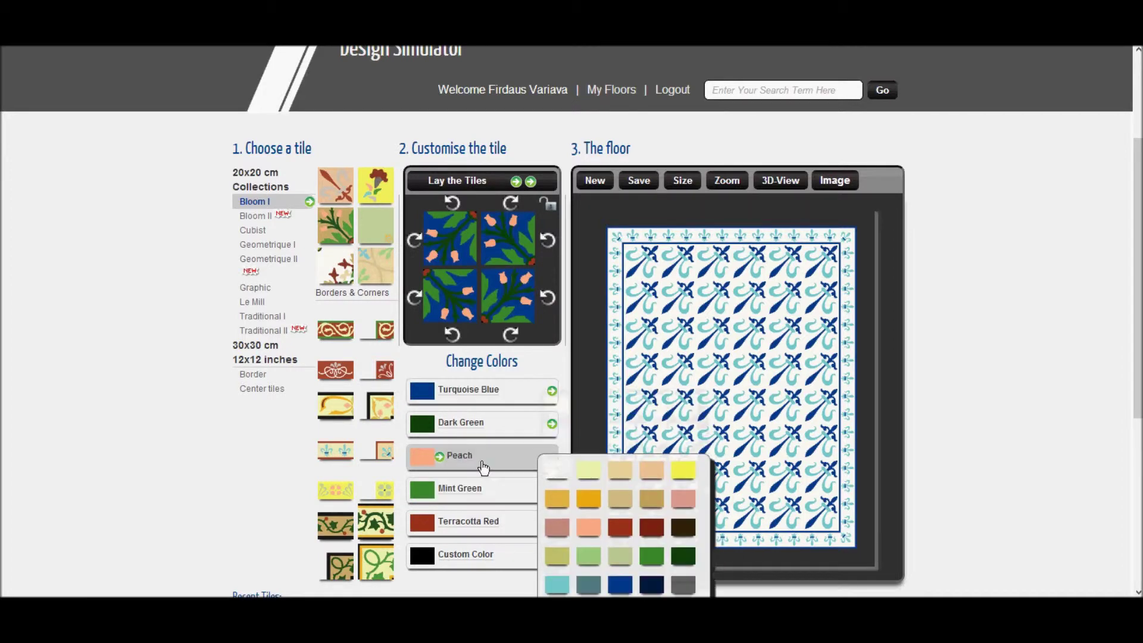
{"action": "left_click", "coordinate": [554, 473]}
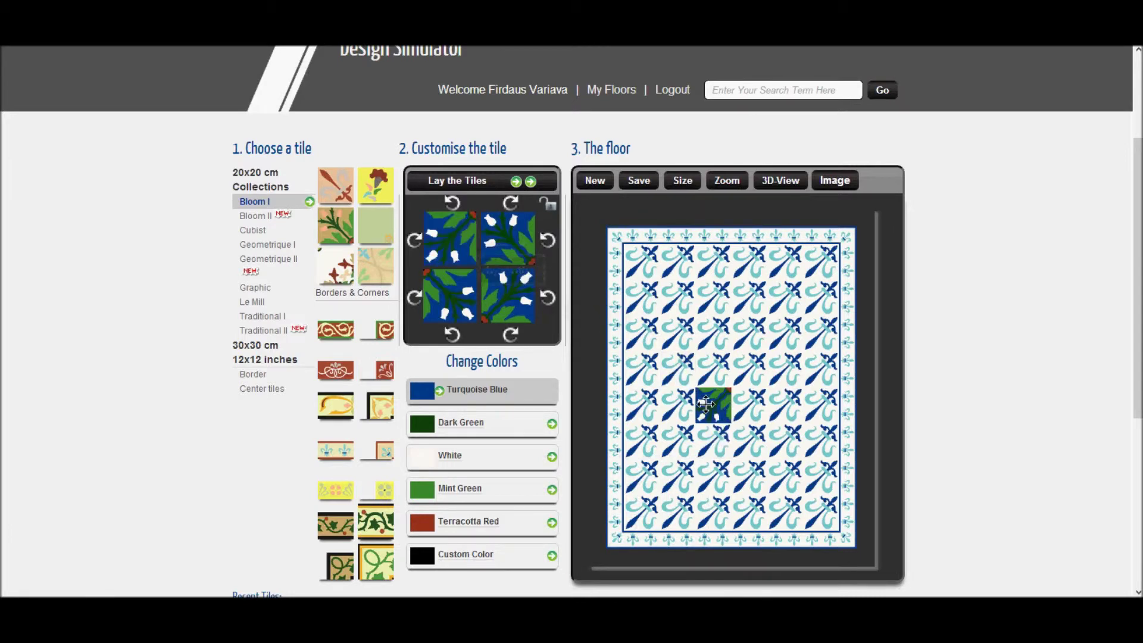
Step: Drag hyacinth quadrants into a central medallion on the floor, then start a new floor
{"action": "left_click_drag", "start_coordinate": [452, 299], "coordinate": [744, 375]}
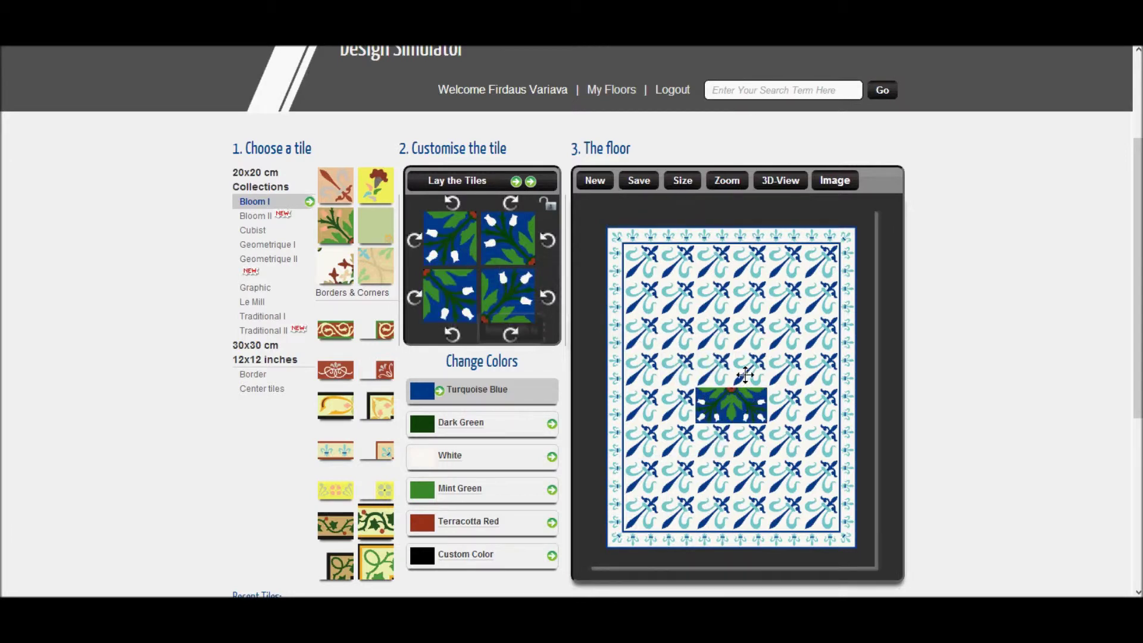
{"action": "left_click_drag", "start_coordinate": [469, 241], "coordinate": [713, 369]}
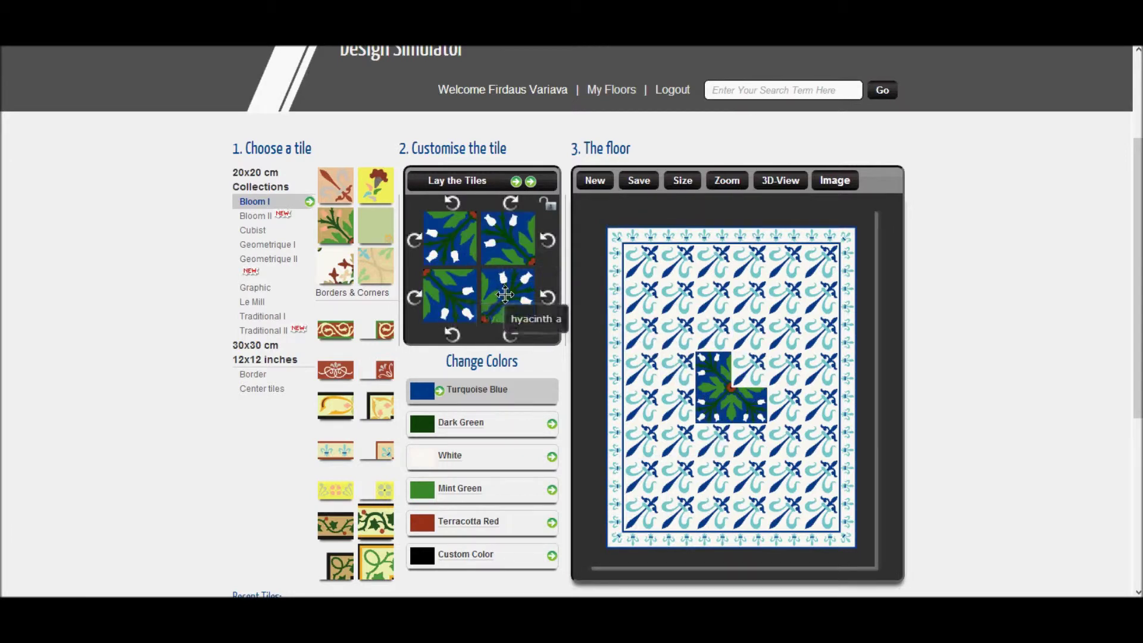
{"action": "left_click_drag", "start_coordinate": [508, 297], "coordinate": [747, 366]}
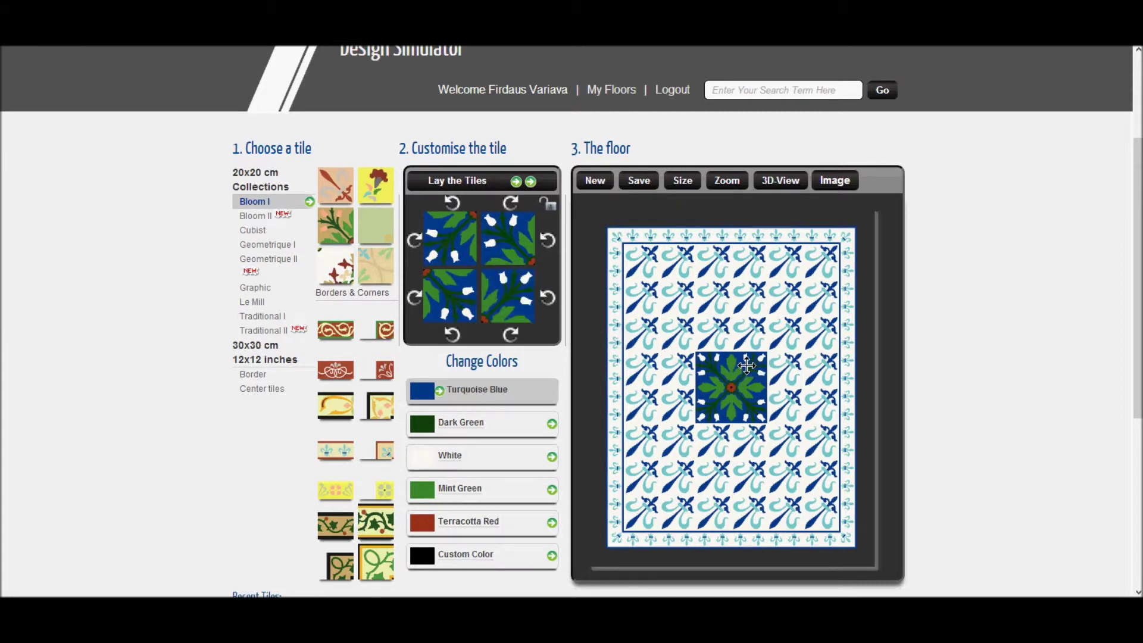
{"action": "left_click_drag", "start_coordinate": [507, 296], "coordinate": [714, 304]}
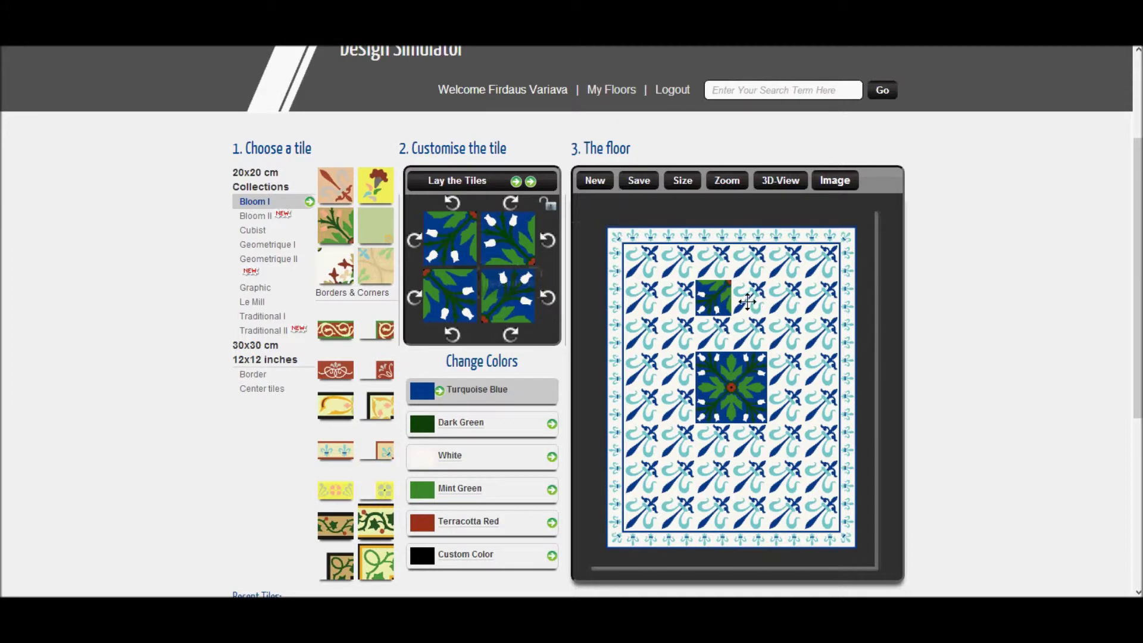
{"action": "left_click_drag", "start_coordinate": [751, 301], "coordinate": [750, 301]}
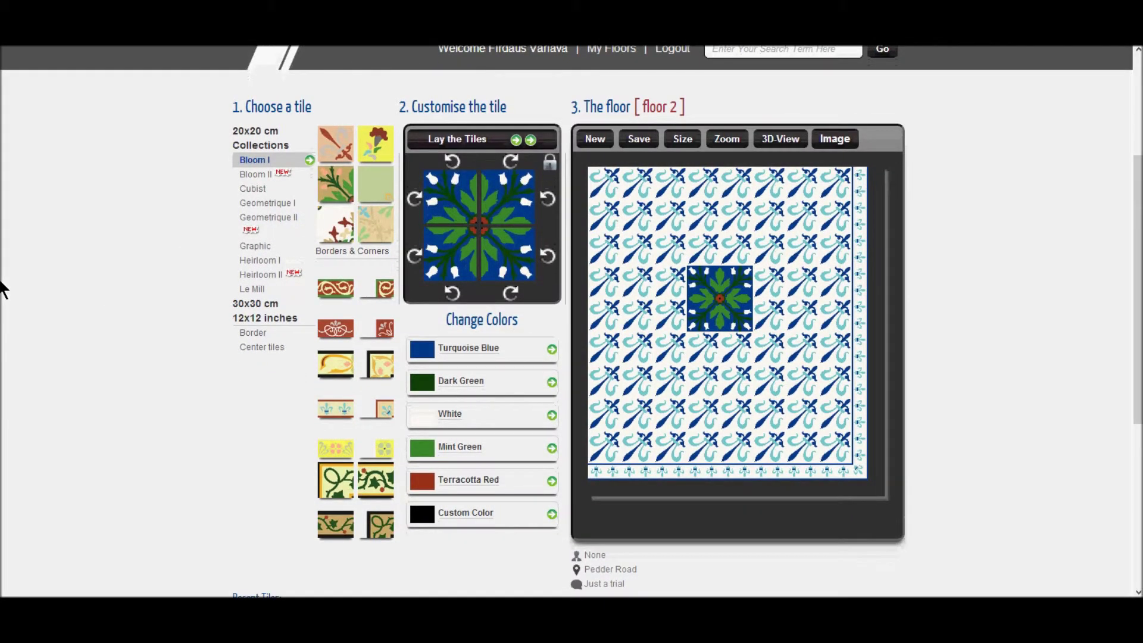
{"action": "left_click", "coordinate": [594, 138]}
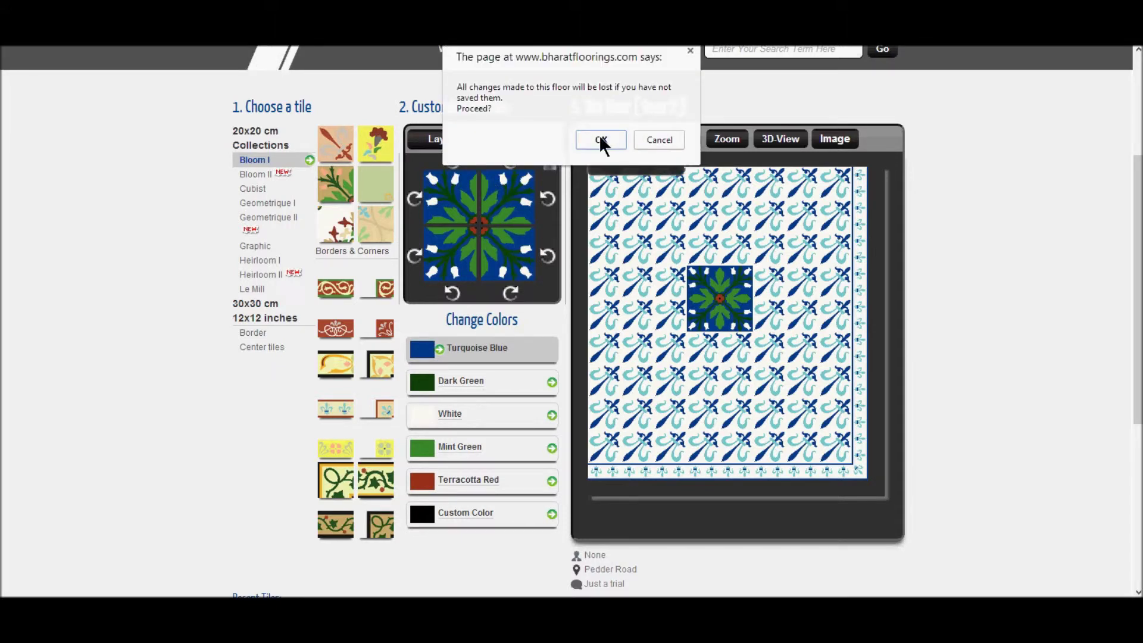
Step: Discard the old floor and lay the navy and off-white Le Mill Piazza tile across a new floor
{"action": "left_click", "coordinate": [600, 138]}
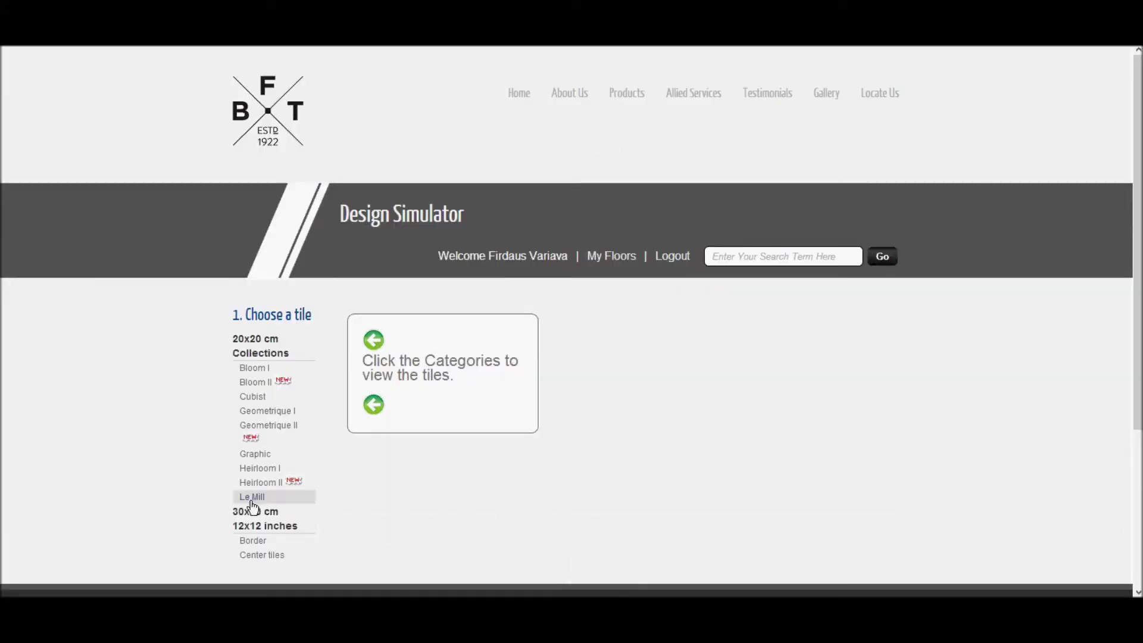
{"action": "left_click", "coordinate": [251, 503]}
{"action": "scroll", "coordinate": [654, 297], "scroll_direction": "down", "scroll_amount": 2}
{"action": "left_click", "coordinate": [331, 279]}
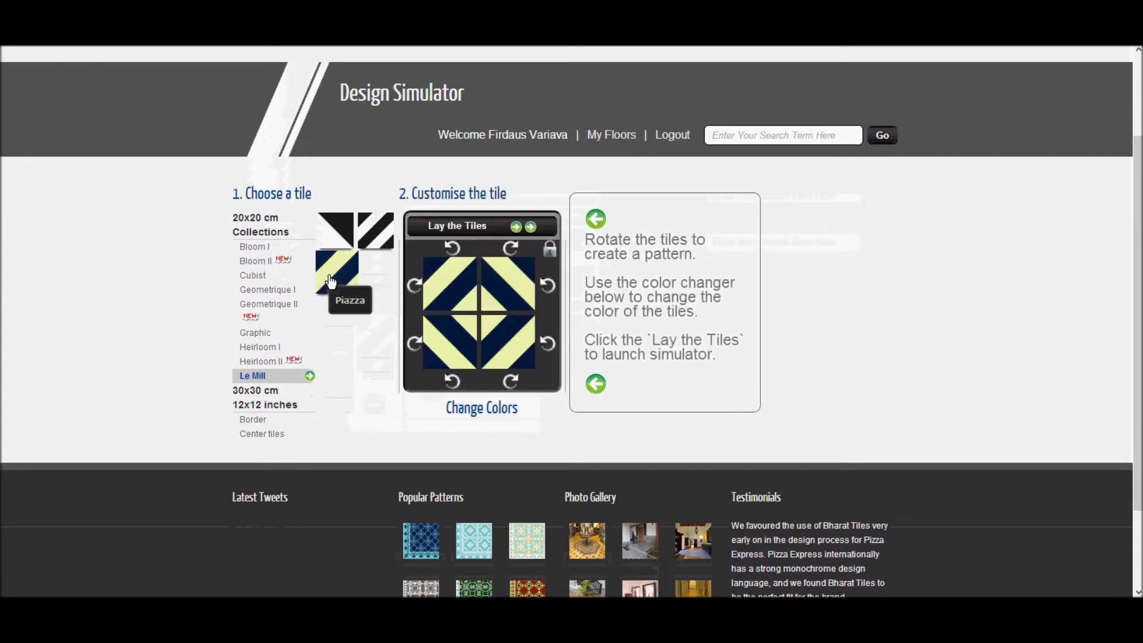
{"action": "left_click", "coordinate": [458, 226]}
{"action": "scroll", "coordinate": [458, 238], "scroll_direction": "down", "scroll_amount": 2}
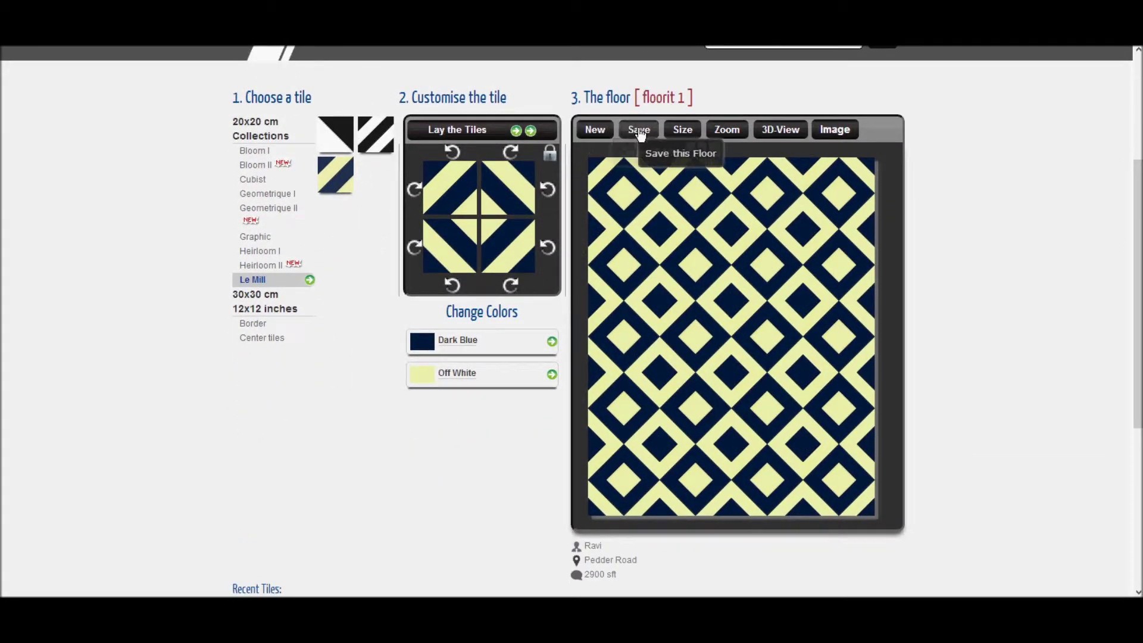
{"action": "left_click", "coordinate": [639, 131]}
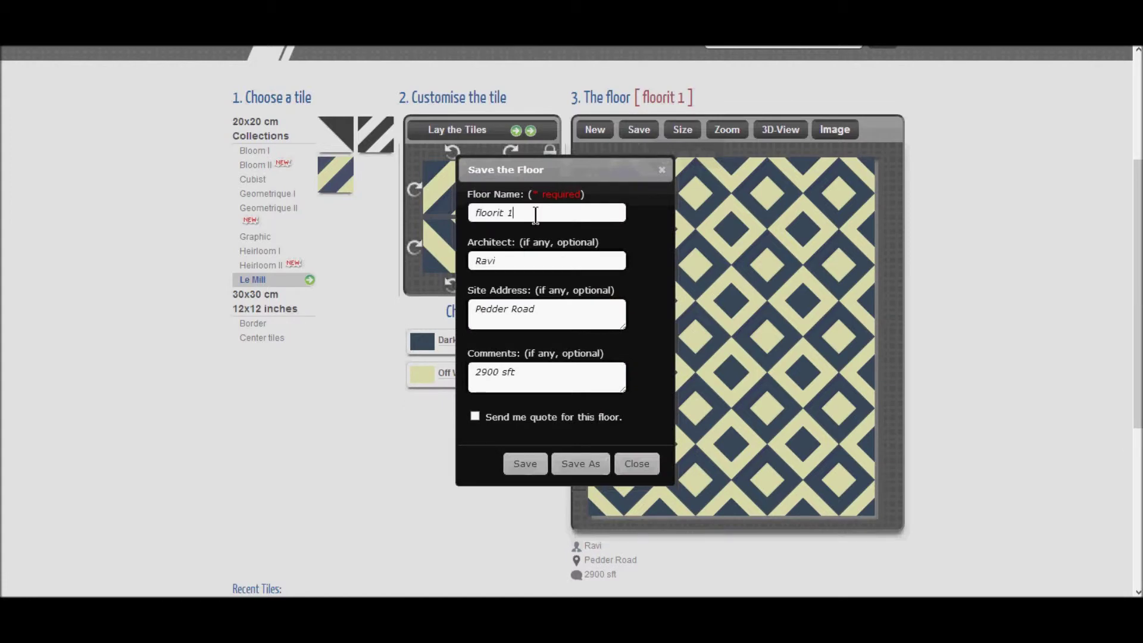
Step: Save the Piazza floor as floorit 2 with a 2900 sft comment and a quote request ticked
{"action": "key", "text": "Tab"}
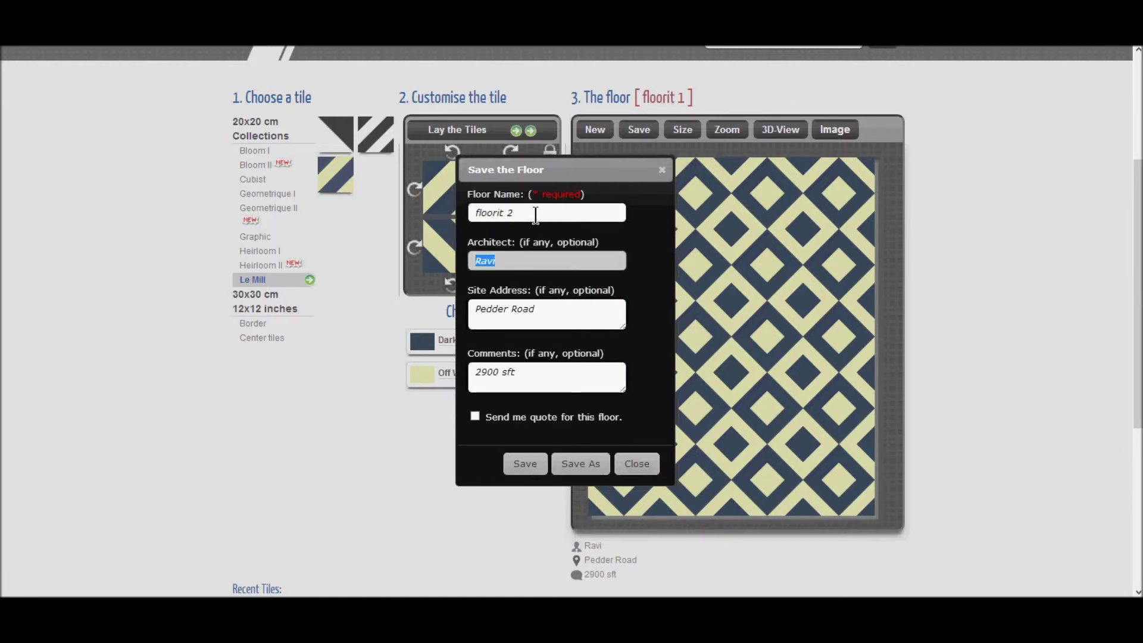
{"action": "key", "text": "Tab"}
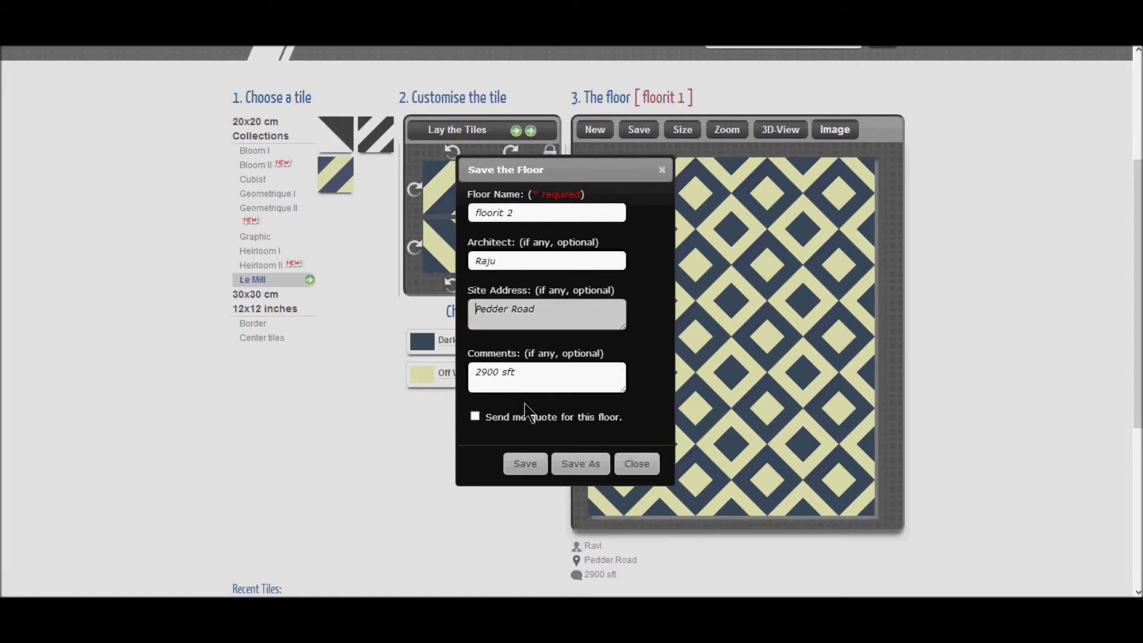
{"action": "left_click", "coordinate": [521, 375]}
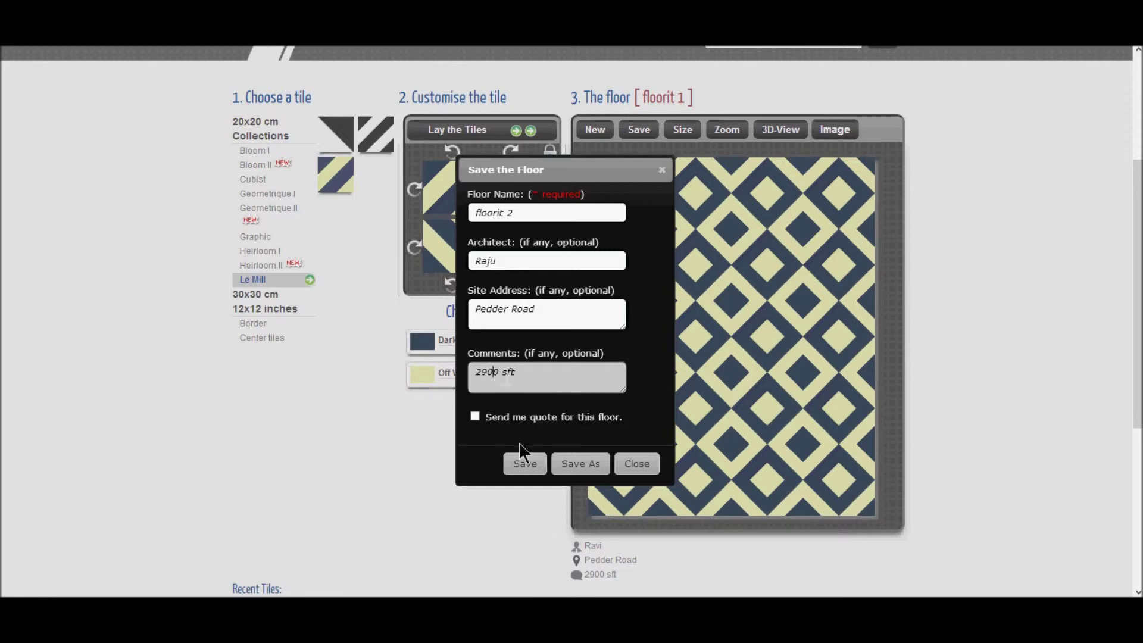
{"action": "left_click", "coordinate": [475, 417]}
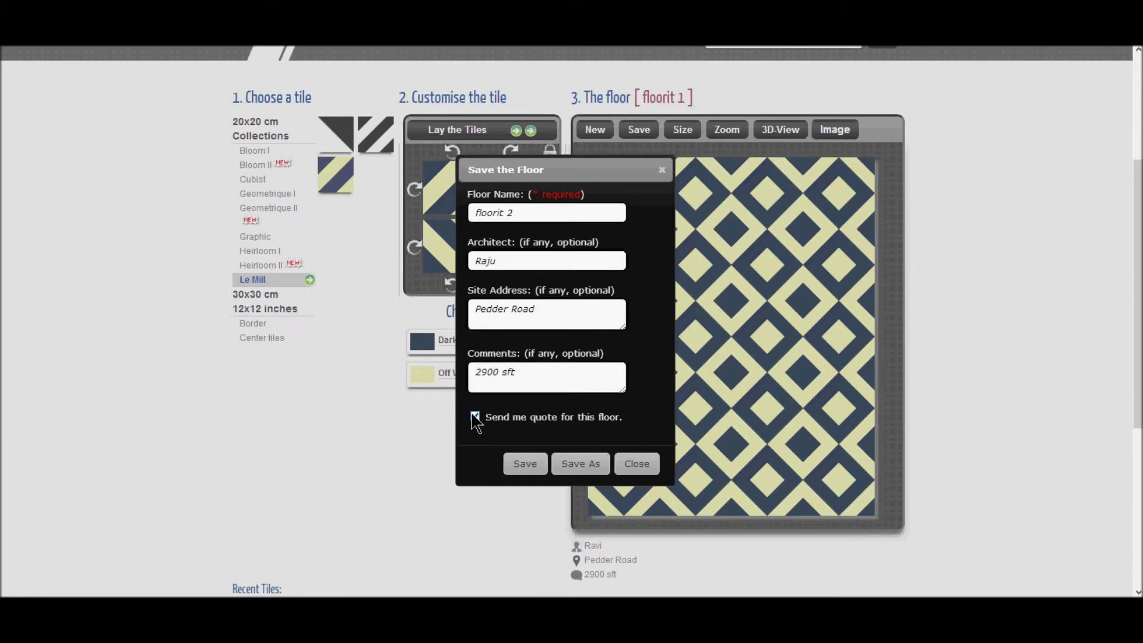
{"action": "left_click", "coordinate": [525, 463]}
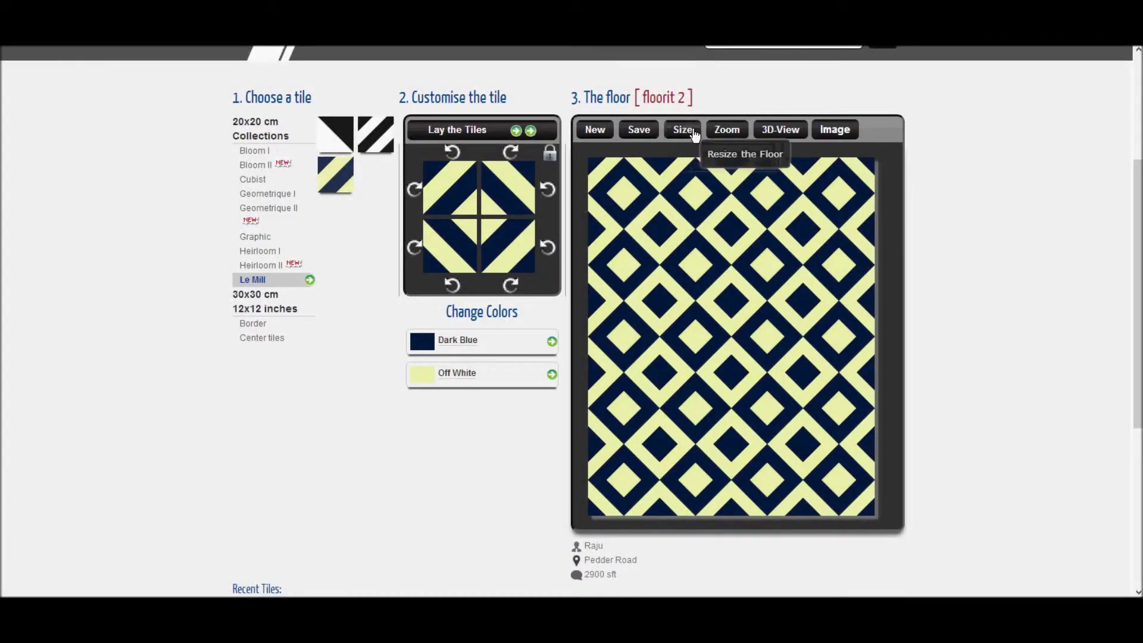
{"action": "left_click", "coordinate": [687, 132]}
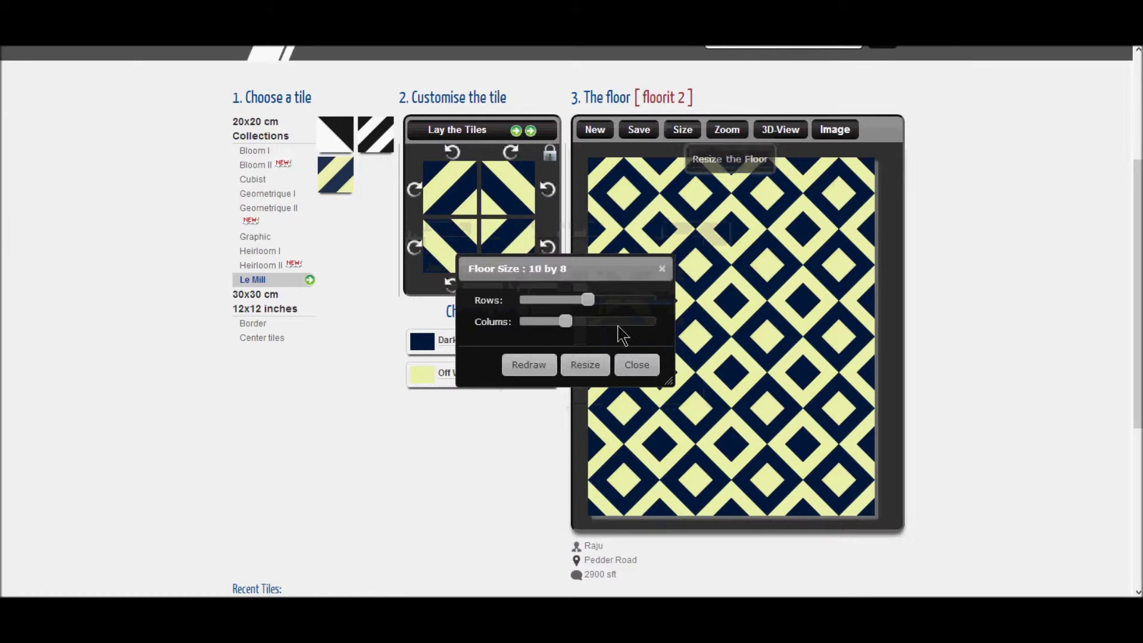
{"action": "left_click", "coordinate": [631, 367]}
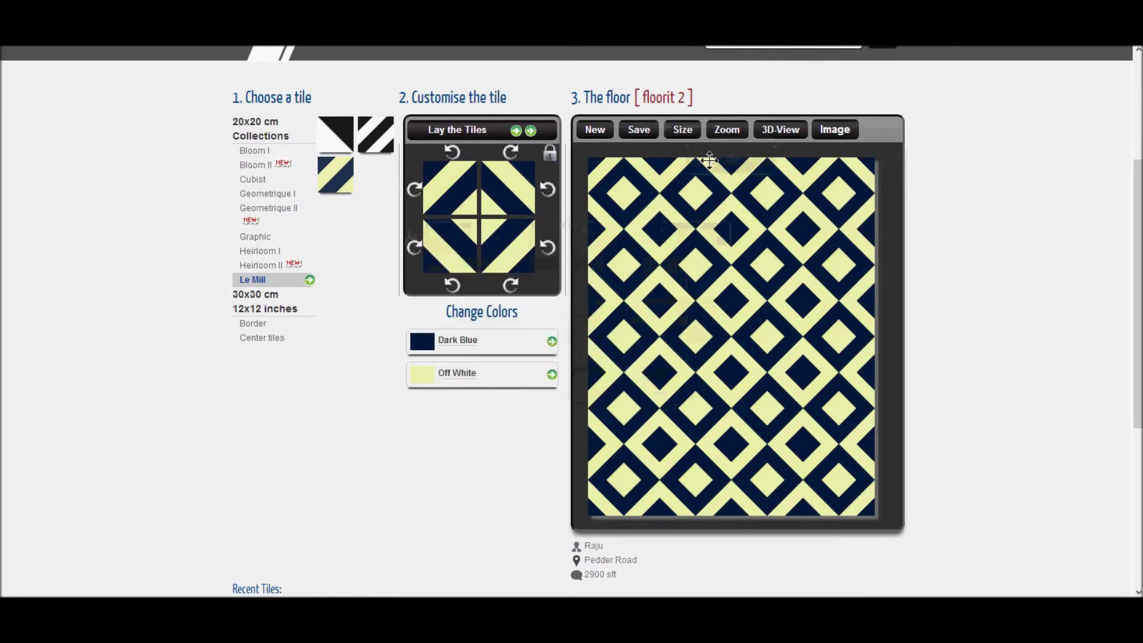
{"action": "left_click", "coordinate": [721, 132]}
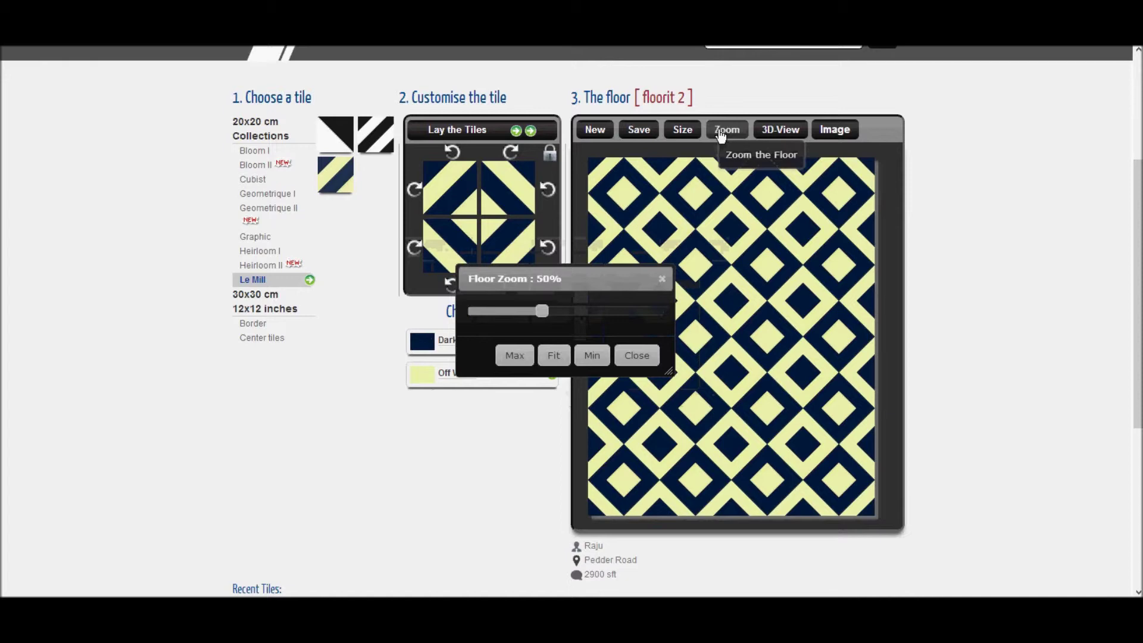
{"action": "left_click", "coordinate": [510, 357]}
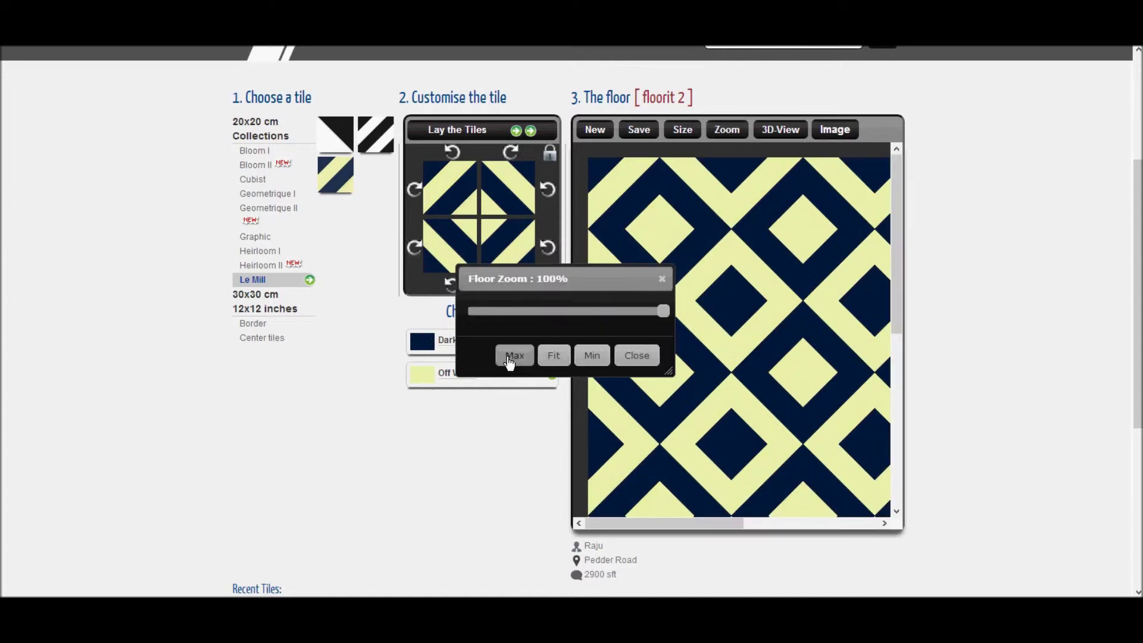
{"action": "left_click", "coordinate": [591, 357]}
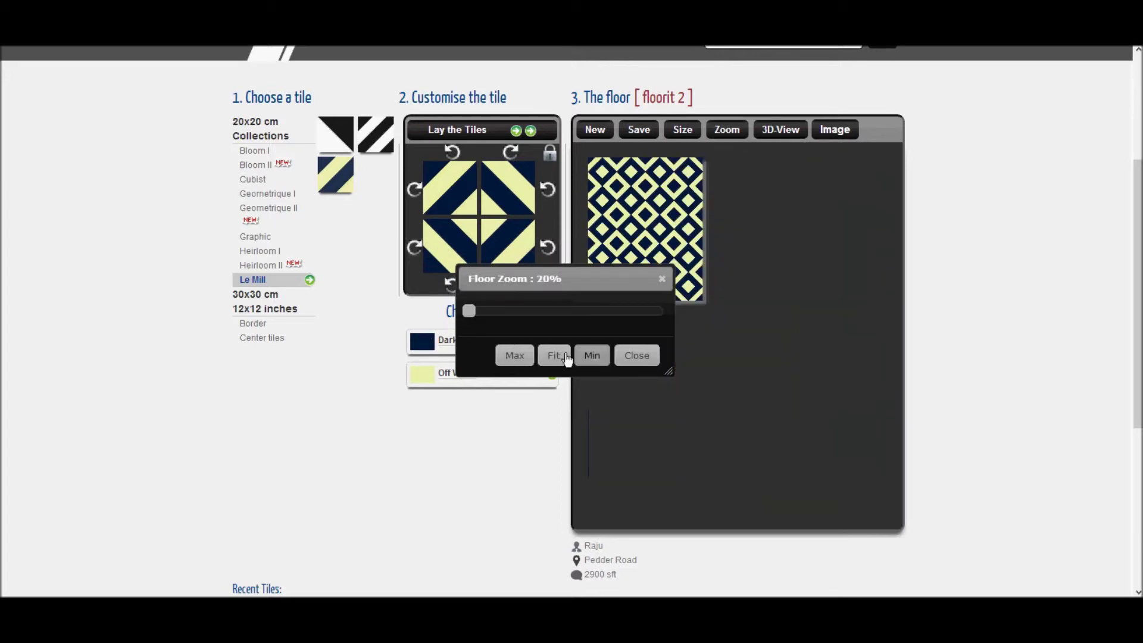
{"action": "left_click", "coordinate": [566, 357]}
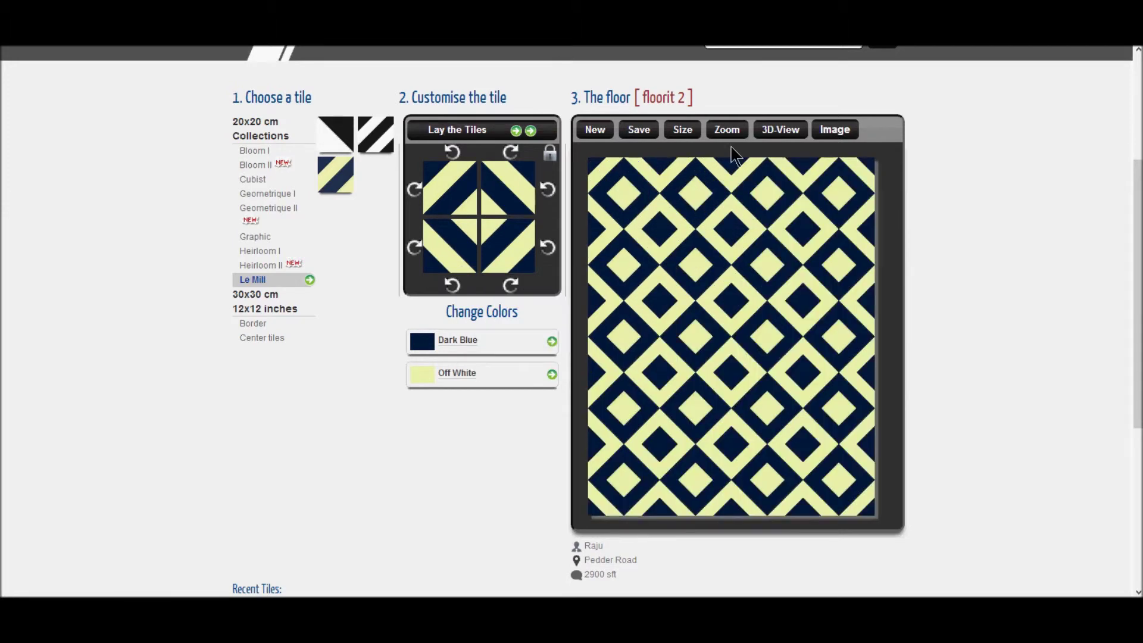
{"action": "left_click", "coordinate": [778, 136]}
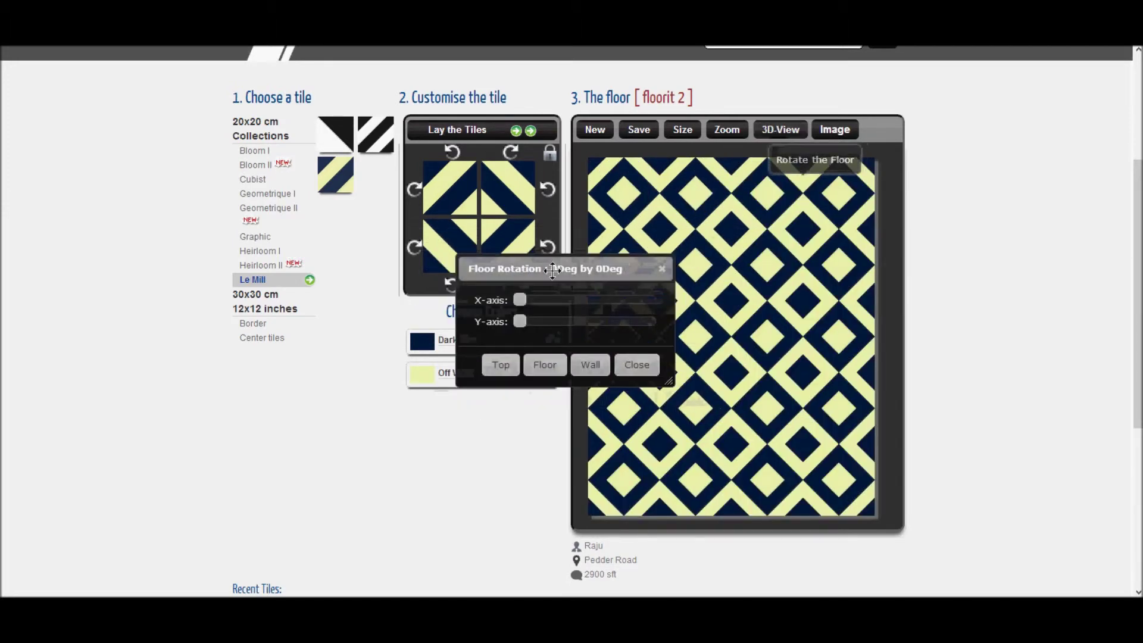
{"action": "left_click", "coordinate": [536, 366]}
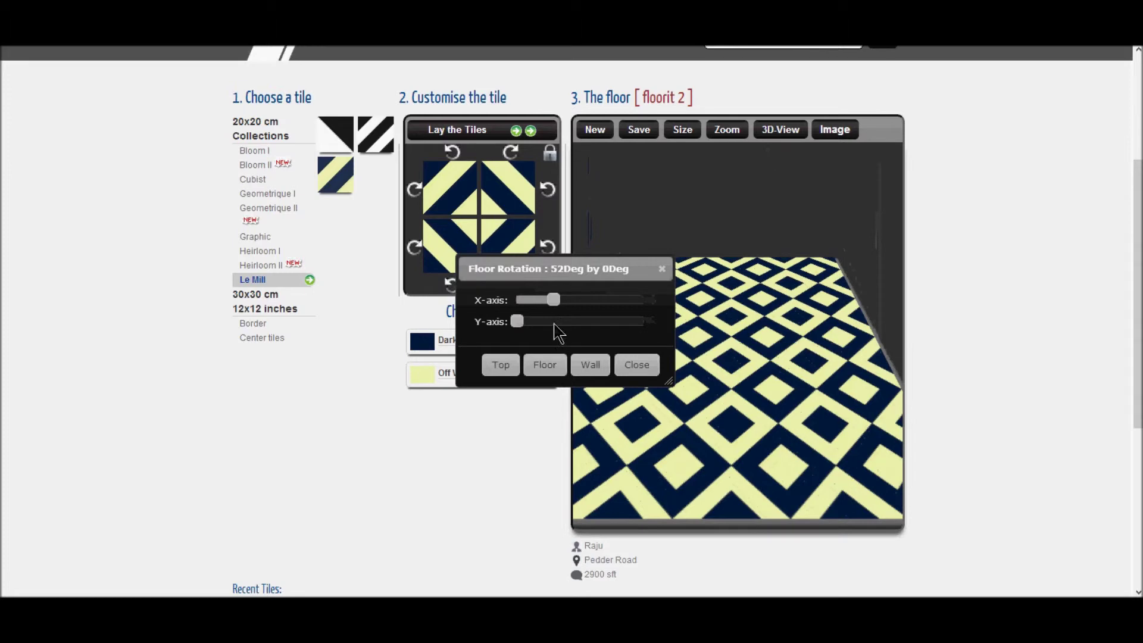
{"action": "left_click_drag", "start_coordinate": [573, 270], "coordinate": [485, 267]}
{"action": "left_click", "coordinate": [411, 361]}
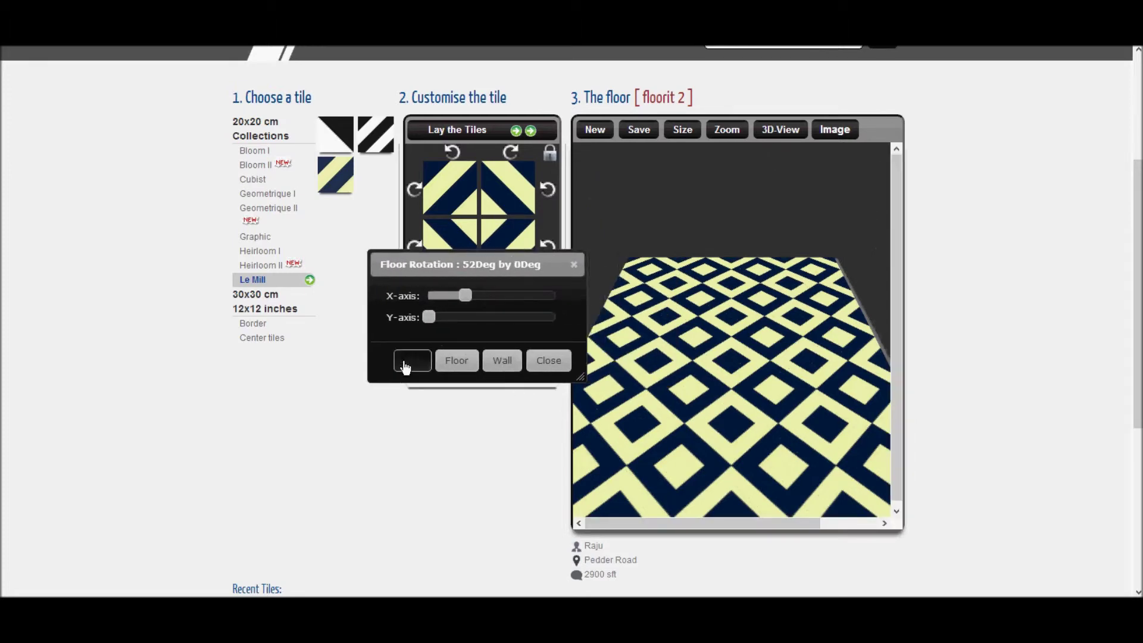
{"action": "left_click", "coordinate": [513, 364]}
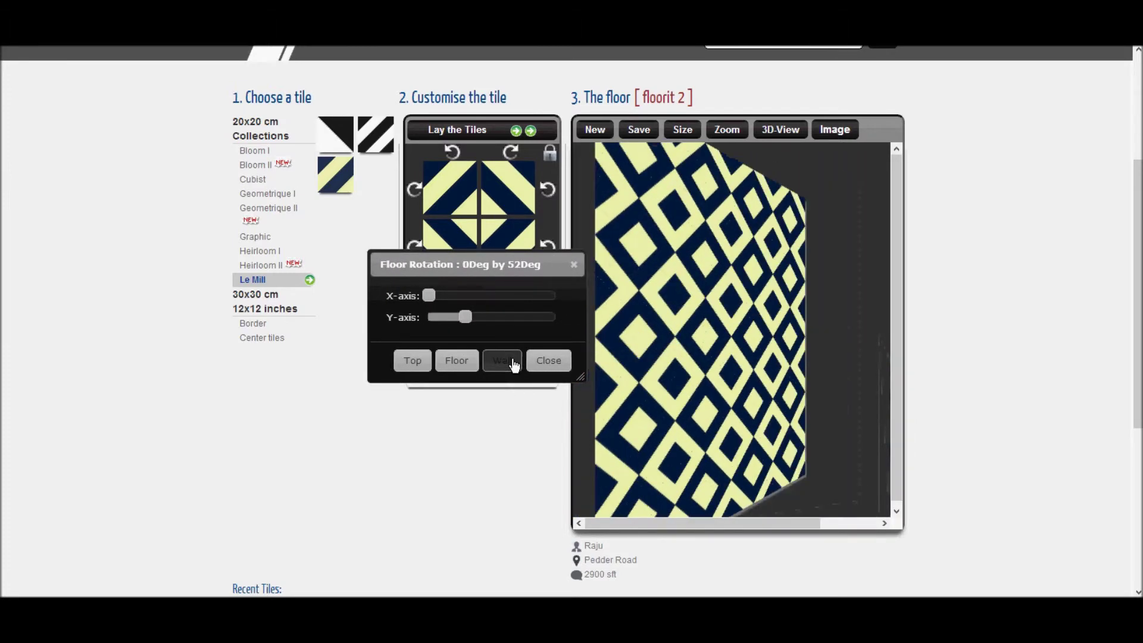
{"action": "left_click", "coordinate": [405, 362]}
{"action": "left_click", "coordinate": [552, 361]}
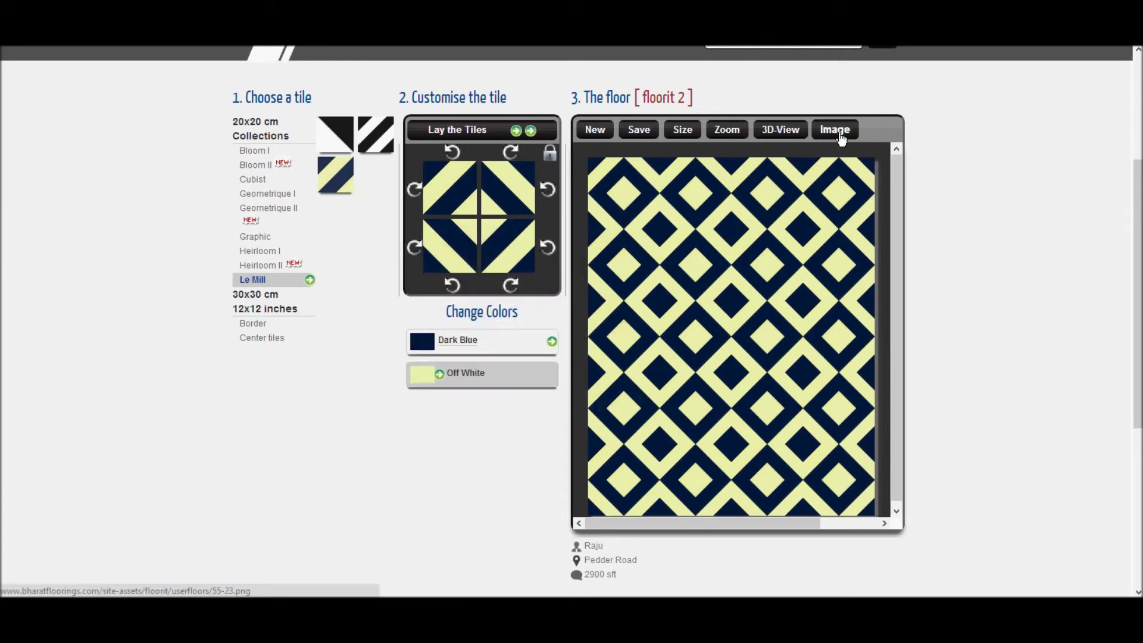
{"action": "left_click", "coordinate": [839, 132]}
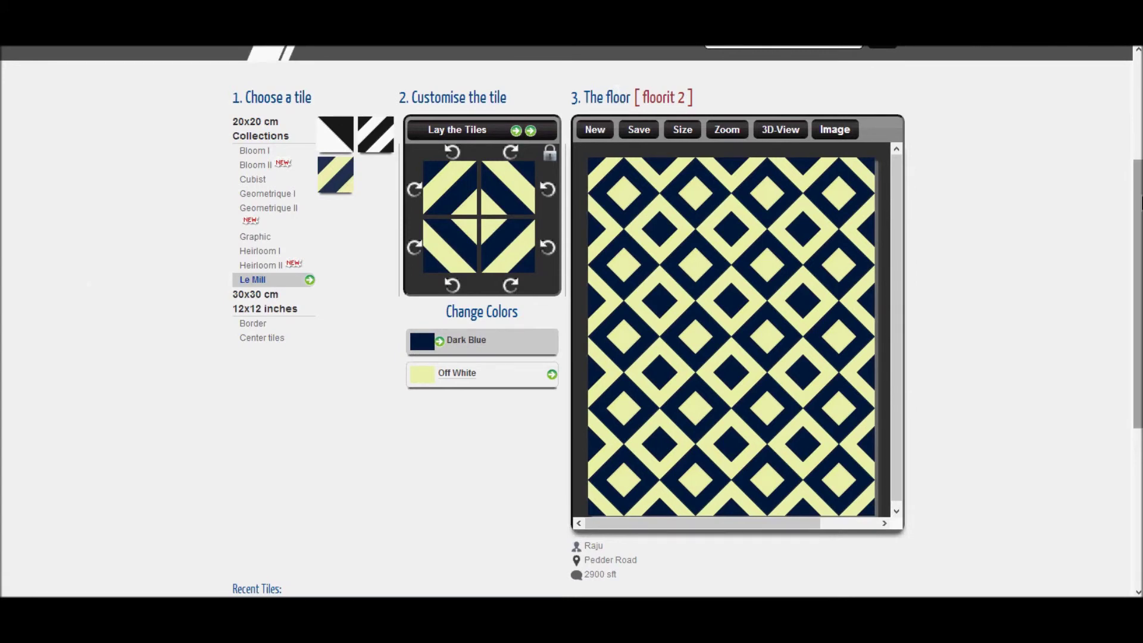
{"action": "scroll", "coordinate": [1139, 202], "scroll_direction": "up", "scroll_amount": 1}
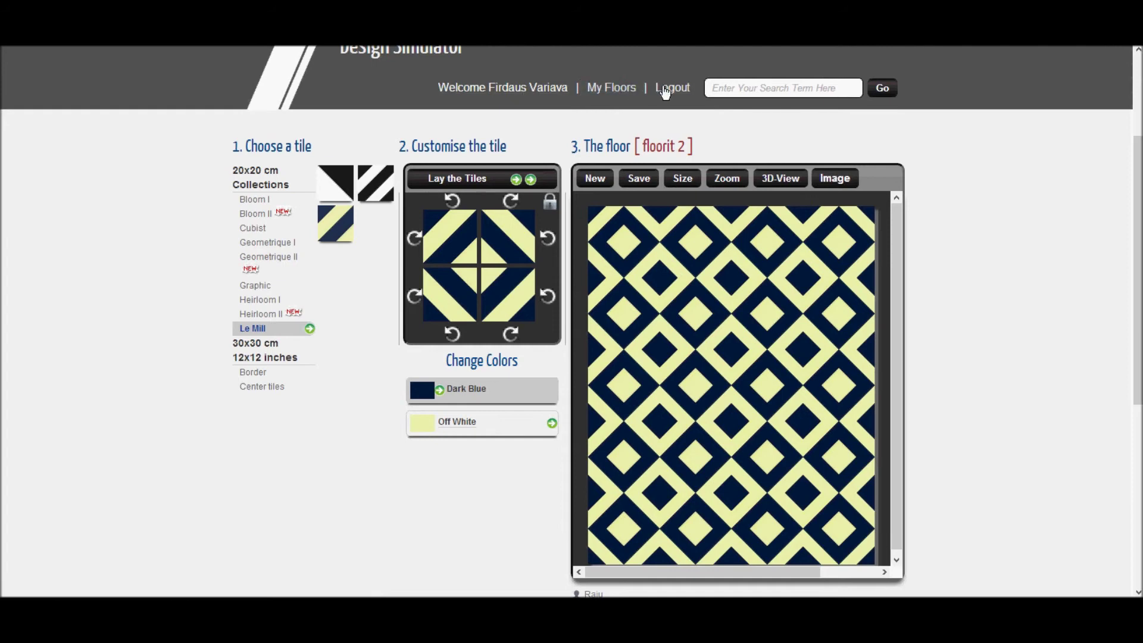
Step: Open My Floors, preview the saved floorit 2 design enlarged, then return to the Design Simulator
{"action": "left_click", "coordinate": [618, 89]}
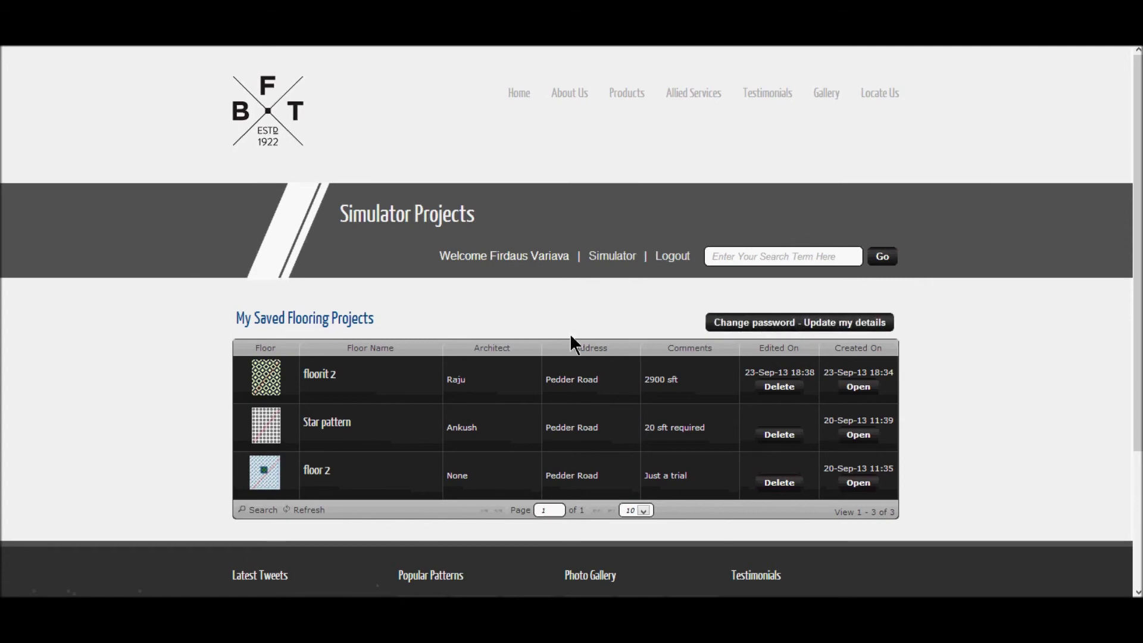
{"action": "left_click", "coordinate": [260, 381]}
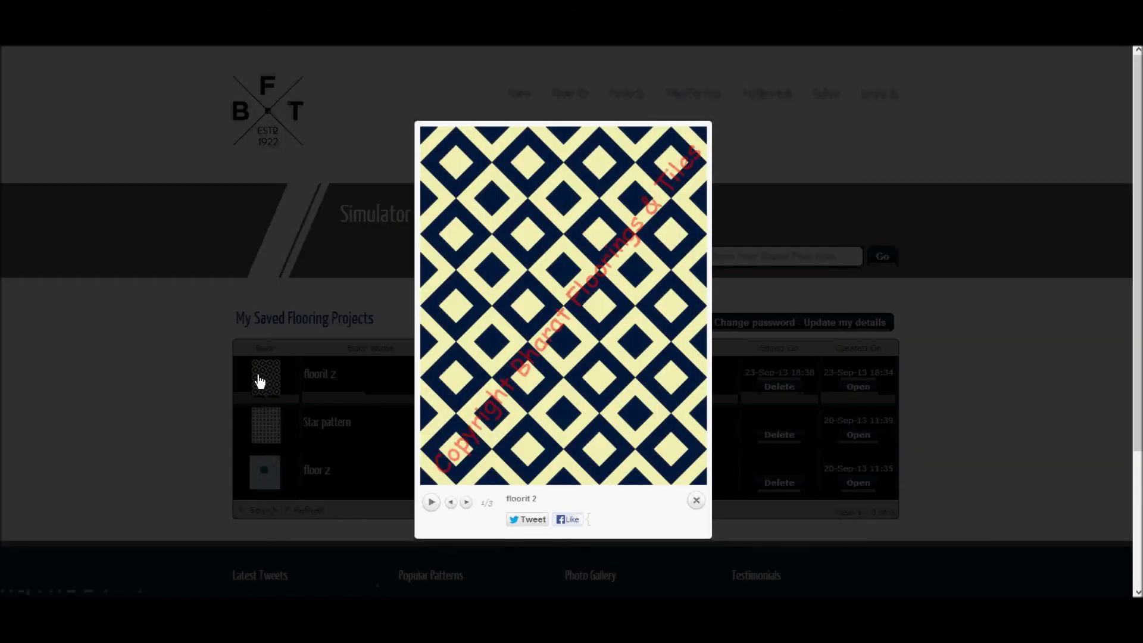
{"action": "left_click", "coordinate": [188, 387]}
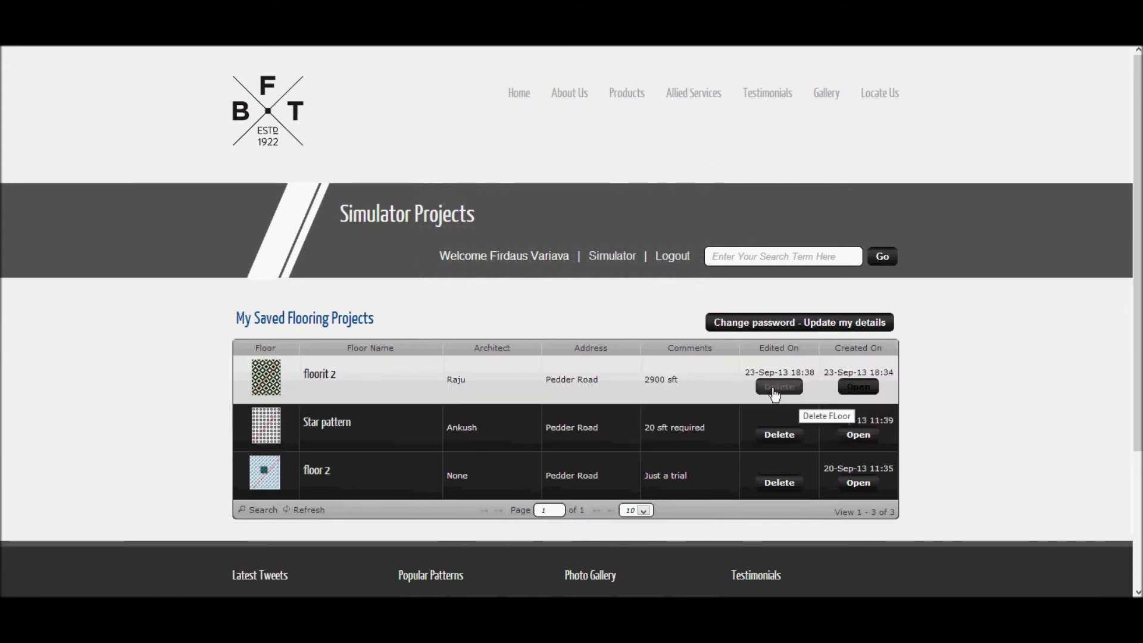
{"action": "scroll", "coordinate": [850, 387], "scroll_direction": "down", "scroll_amount": 1}
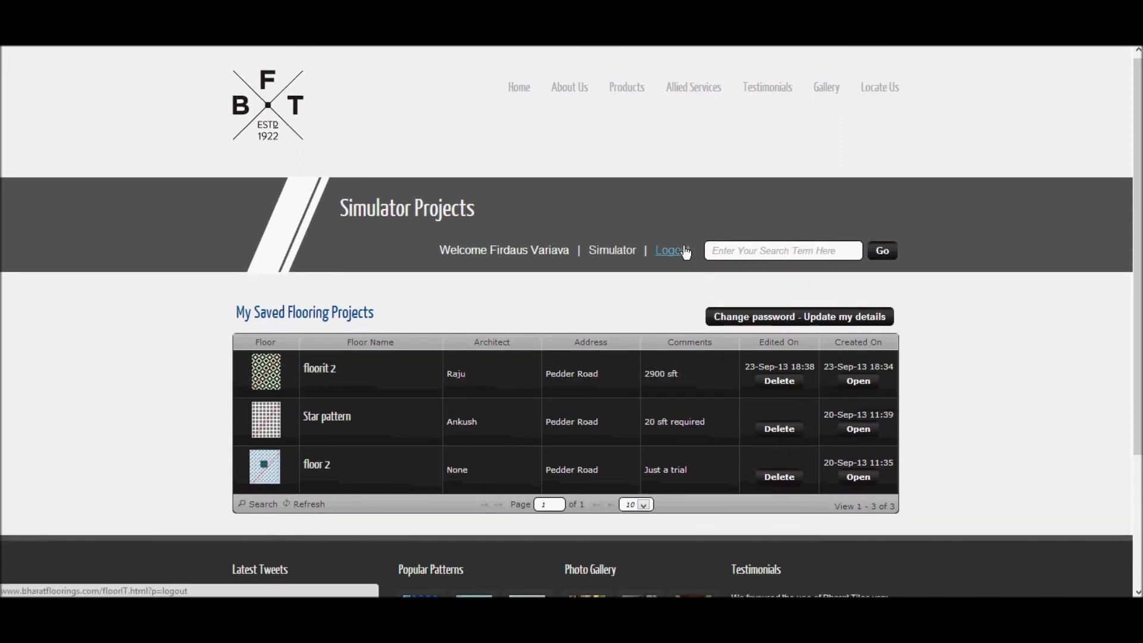
{"action": "left_click", "coordinate": [612, 250]}
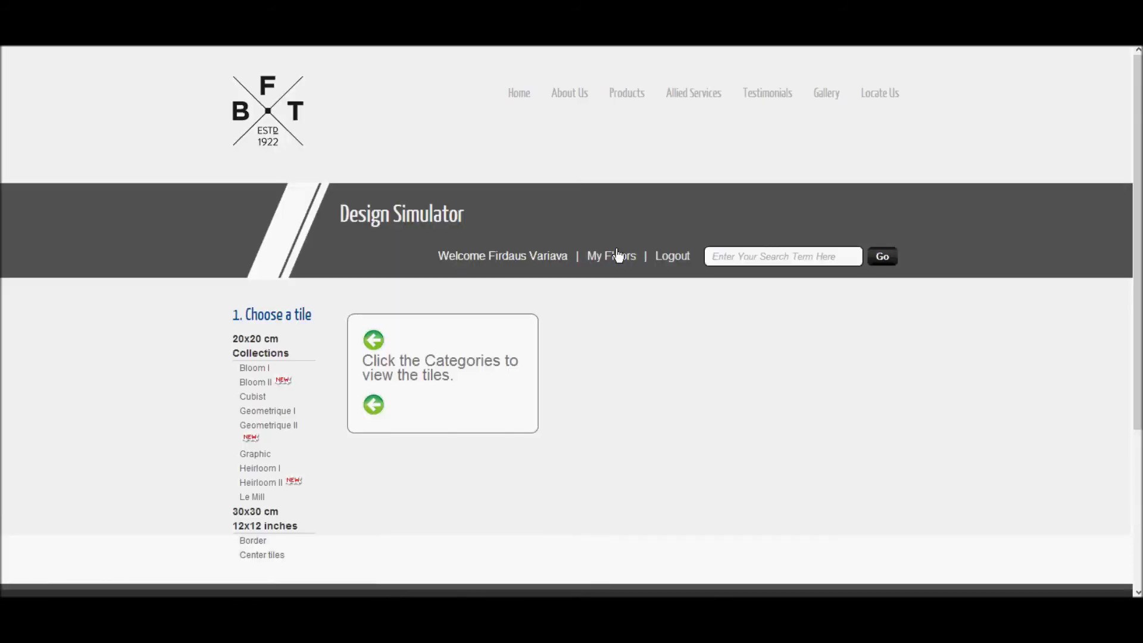